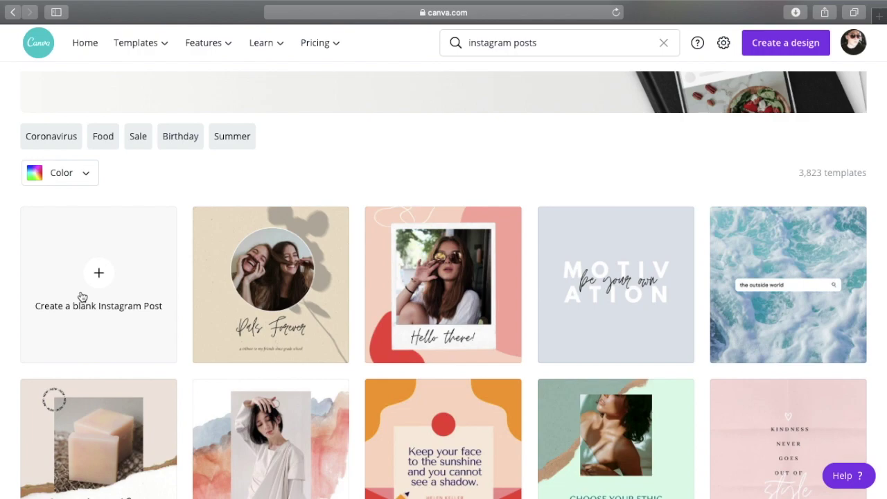
Create a blank Instagram Post design and skip the introductory tour.
left_click(82, 296)
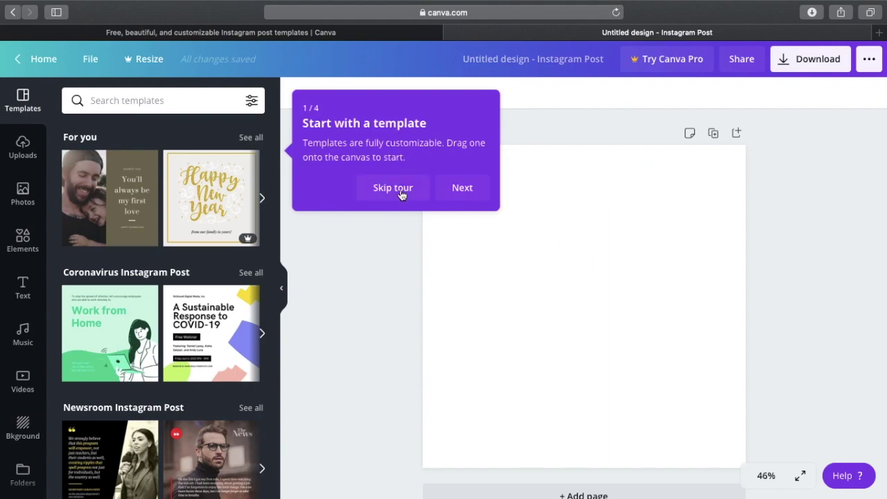
left_click(401, 195)
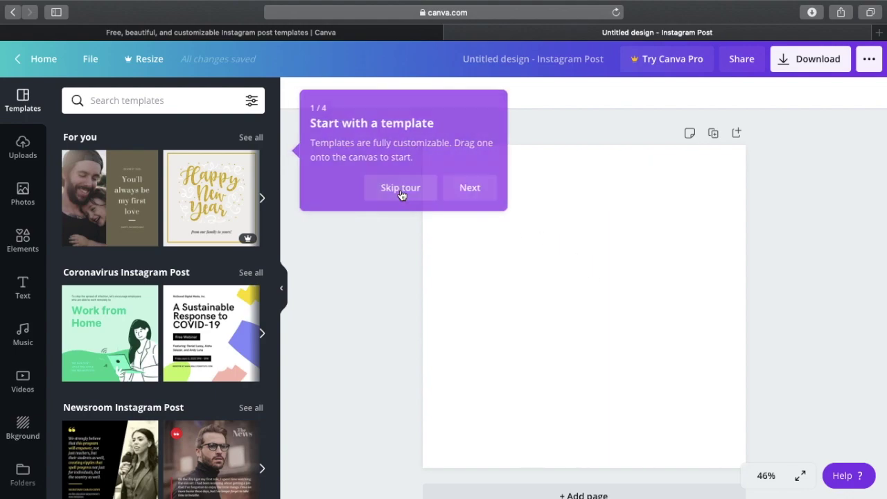
Set the blank page's background colour to the default bright red.
left_click(554, 232)
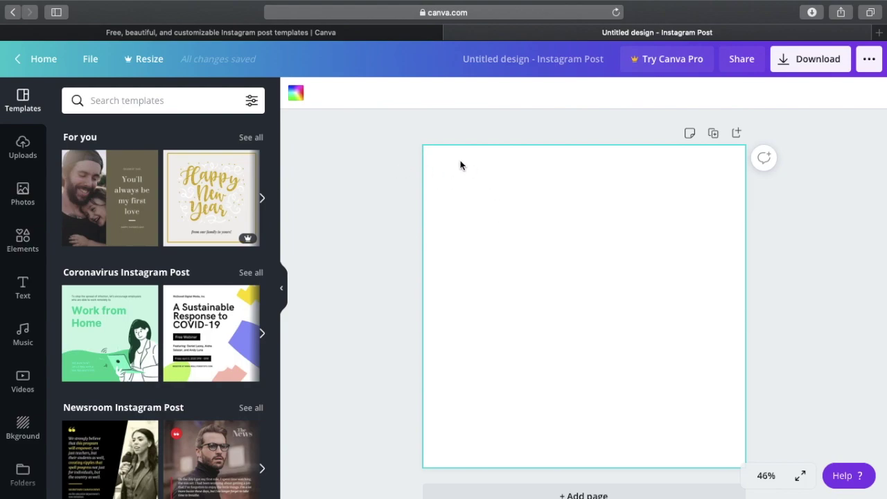
left_click(294, 96)
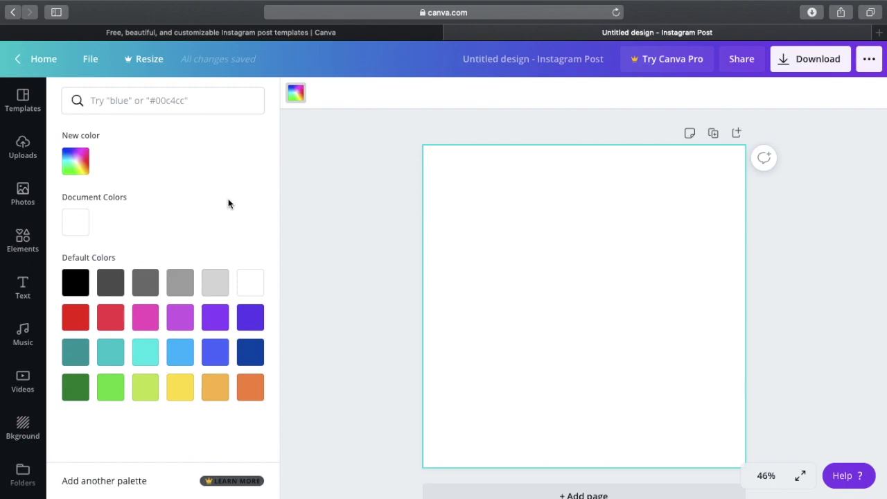
left_click(76, 322)
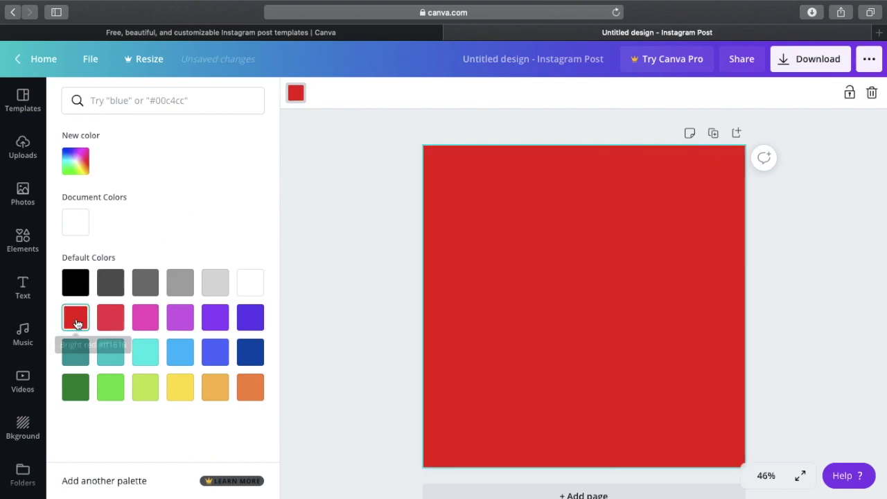
left_click(351, 275)
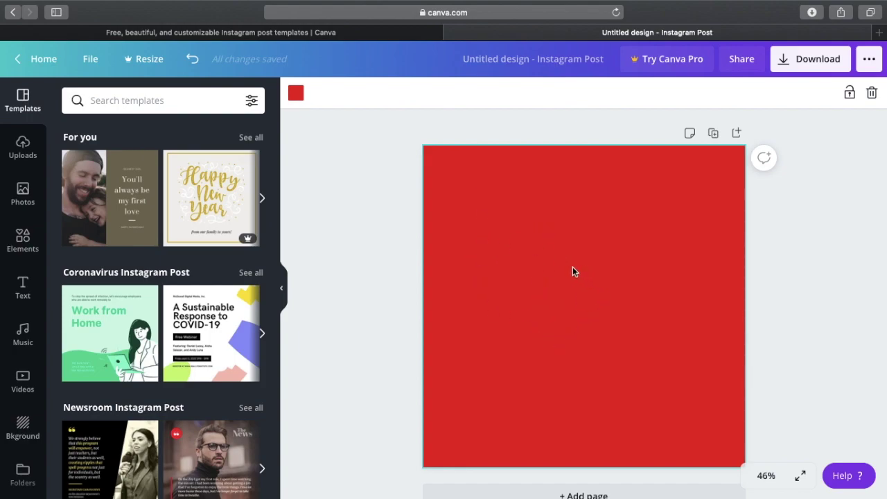
Search the photo library for "chinese new year fire cracker".
left_click(23, 194)
left_click(126, 99)
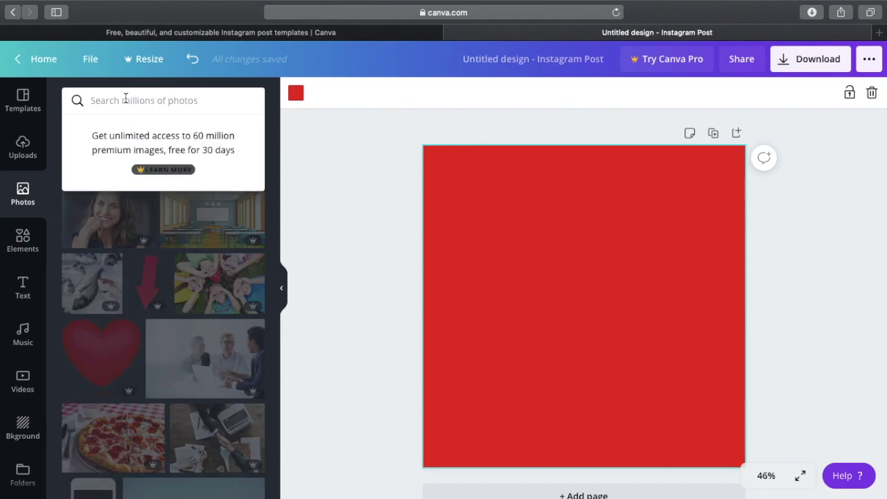
type("c")
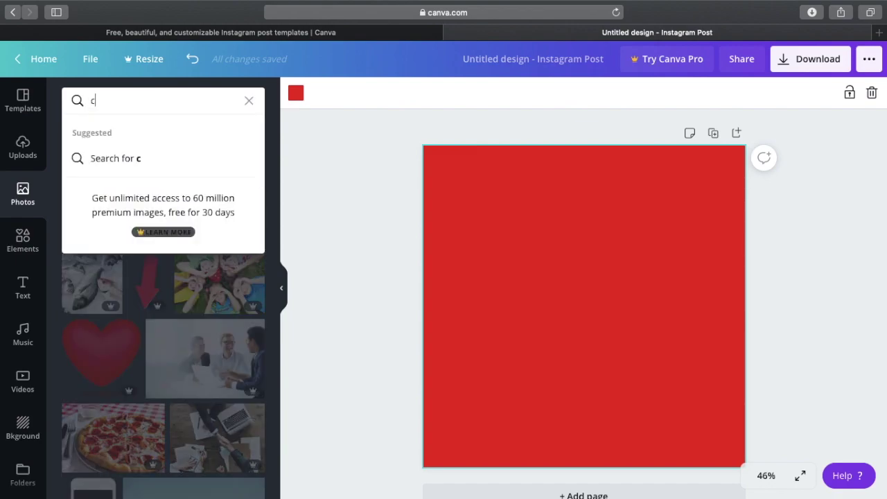
type("hine")
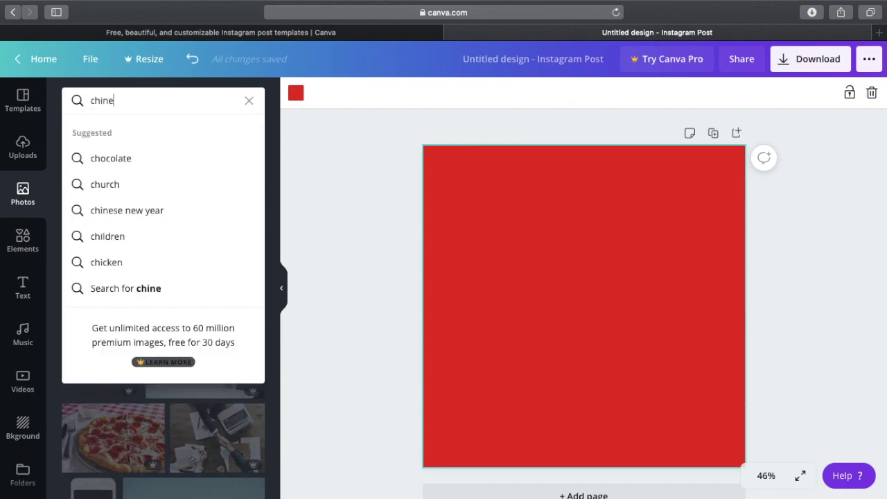
type("se new year")
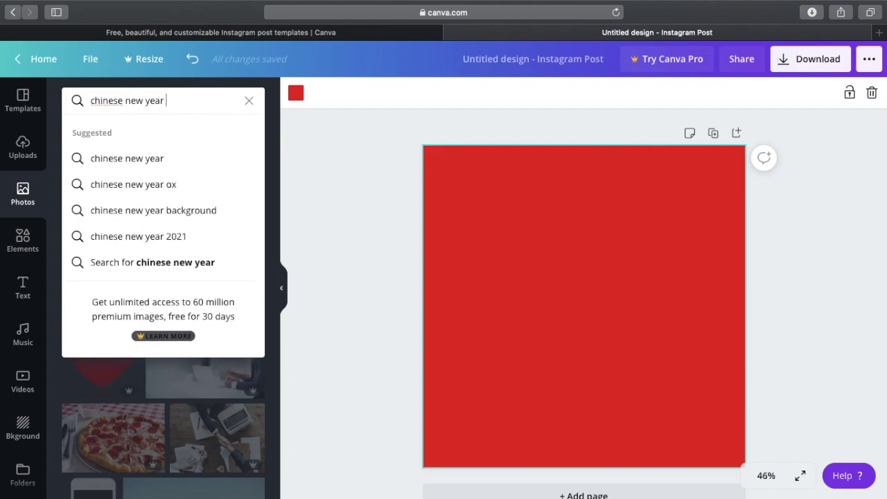
type(" fire cracker")
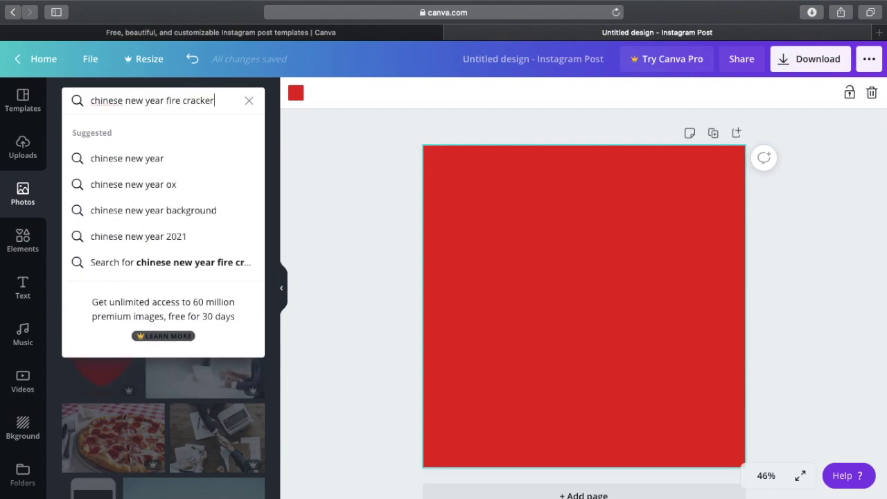
key("Return")
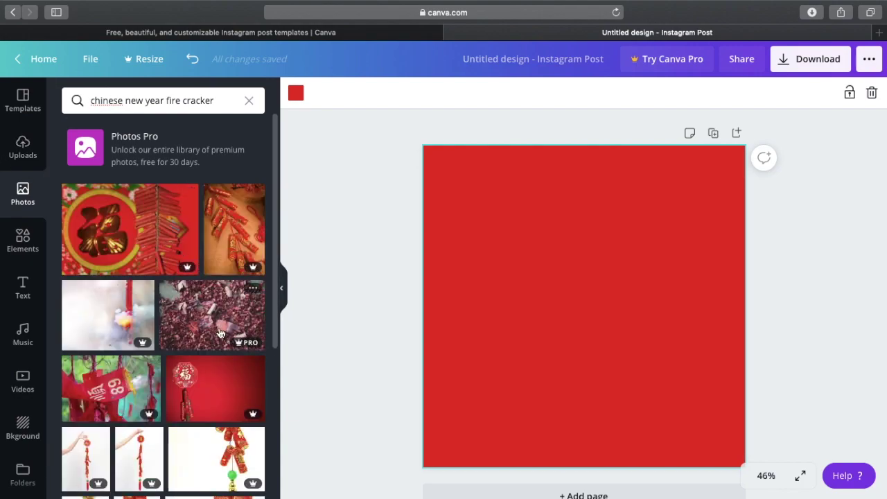
Add the free hand-drawn red firecracker bundle to the page, shrink it and place it in the page's lower-right corner.
scroll(220, 334, "down", 10)
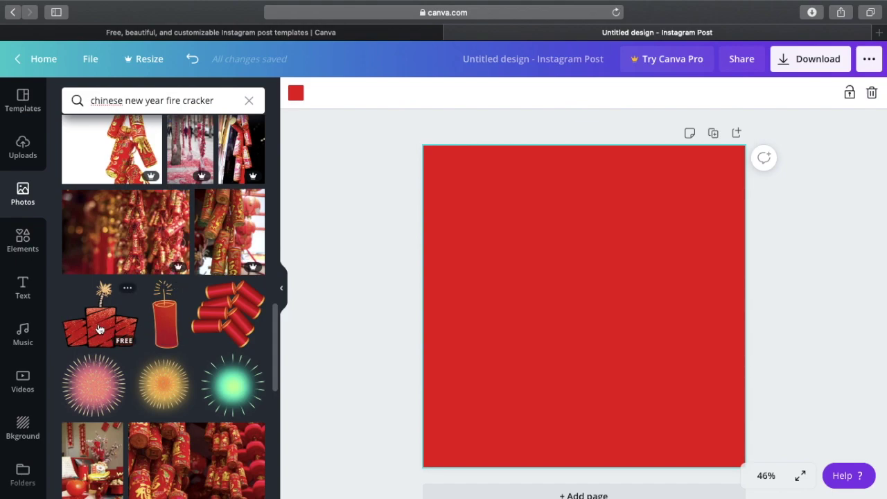
left_click_drag(217, 349, 507, 269)
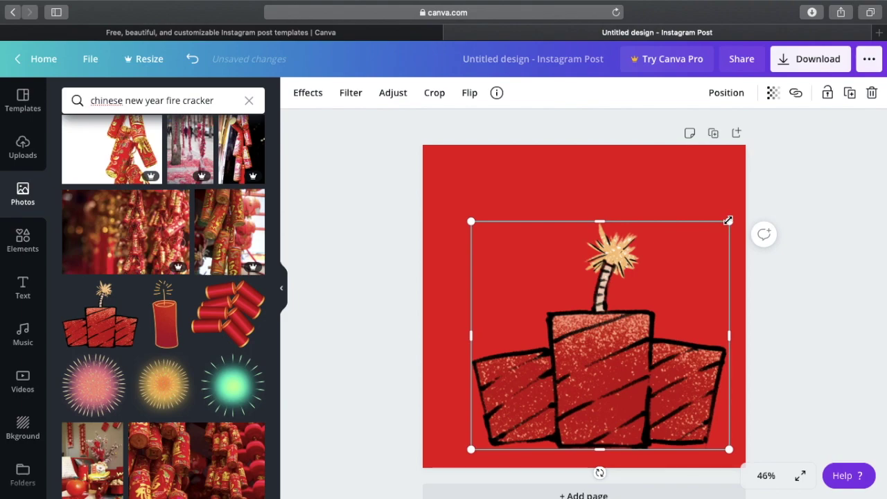
left_click_drag(729, 221, 573, 357)
left_click_drag(520, 421, 685, 424)
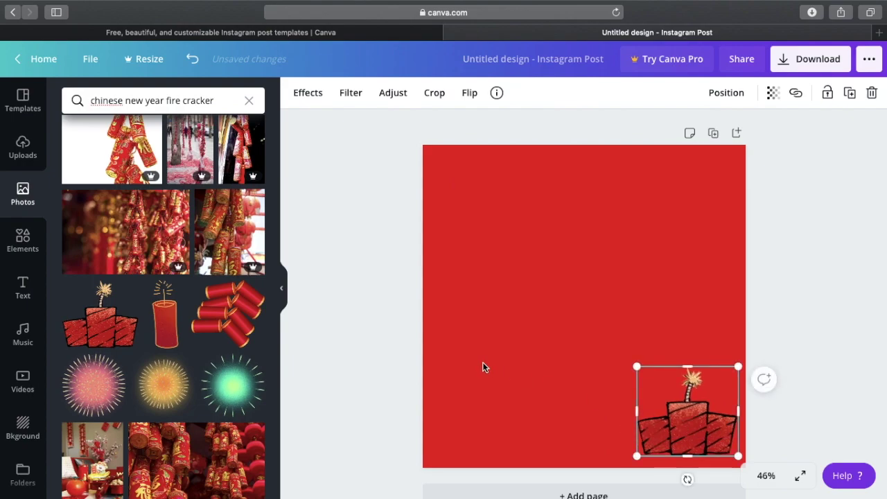
left_click(369, 341)
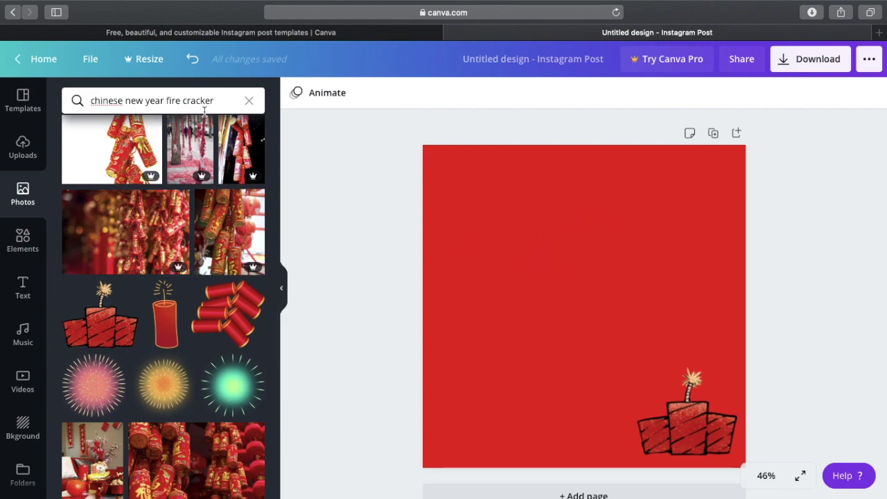
Search the photo library for "ox" and "ox year", and look through the results for a suitable ox image.
left_click_drag(218, 101, 40, 94)
type("ox")
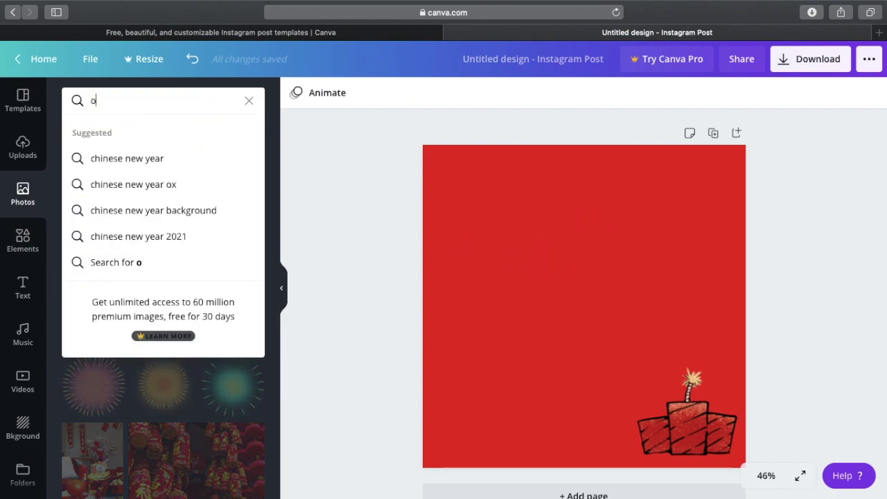
key("Return")
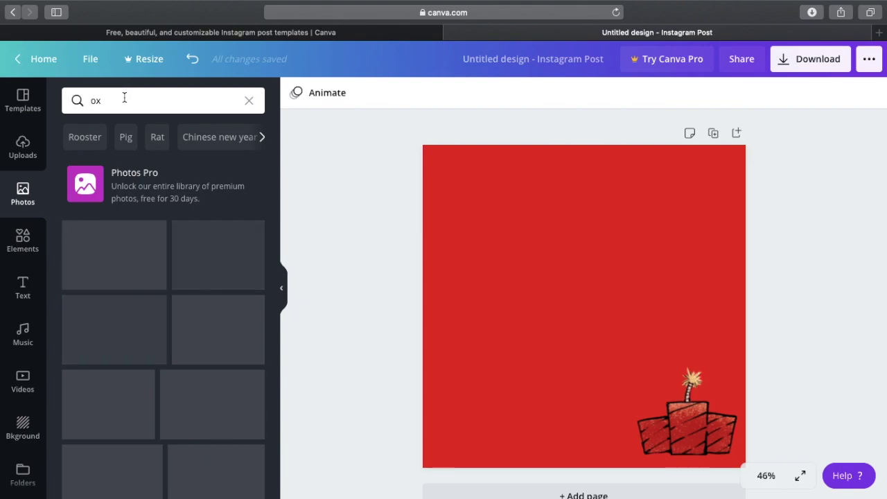
left_click(124, 98)
type("ye")
key("Return")
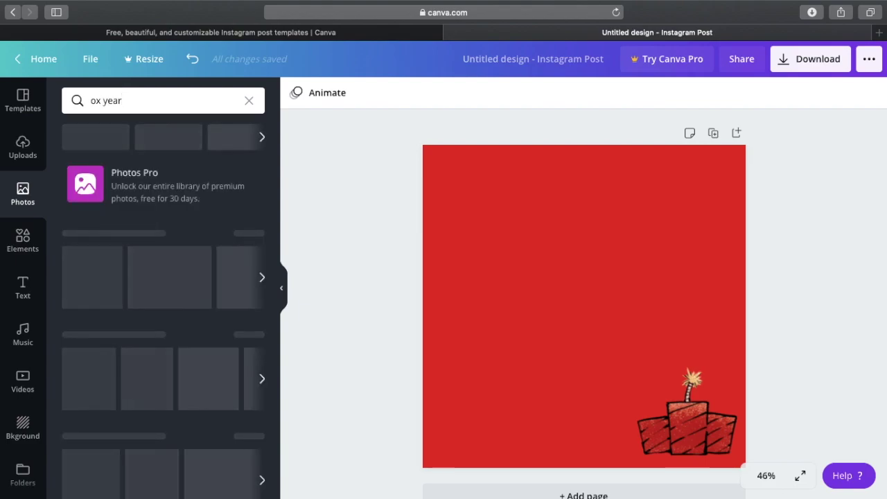
scroll(129, 312, "down", 3)
scroll(129, 311, "down", 2)
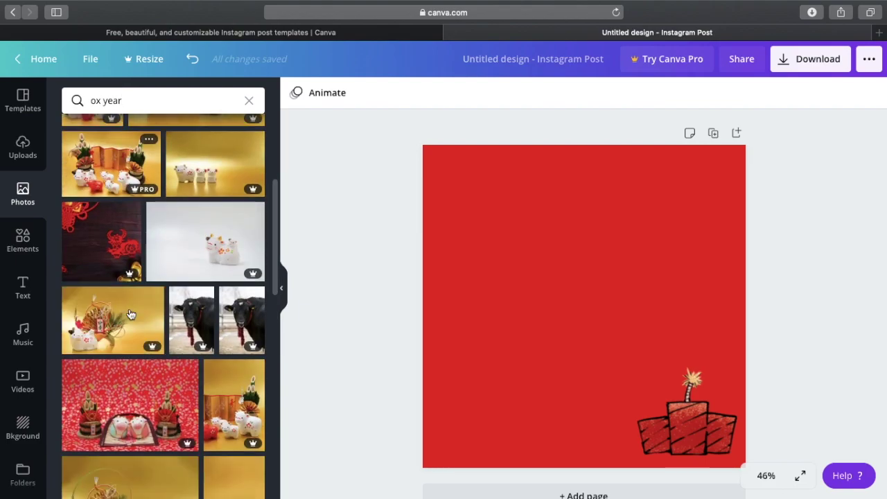
scroll(201, 347, "down", 2)
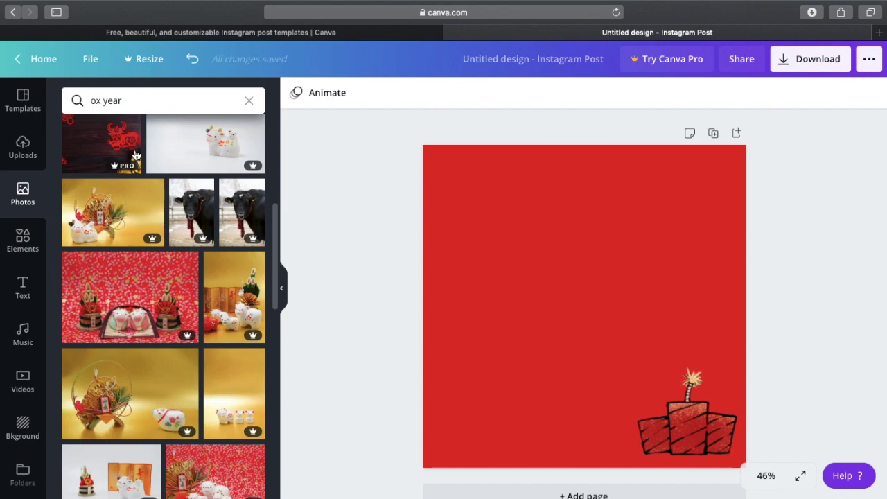
Upload the circular red ox emblem PNG from the CNY folder on the computer's Desktop.
left_click(24, 154)
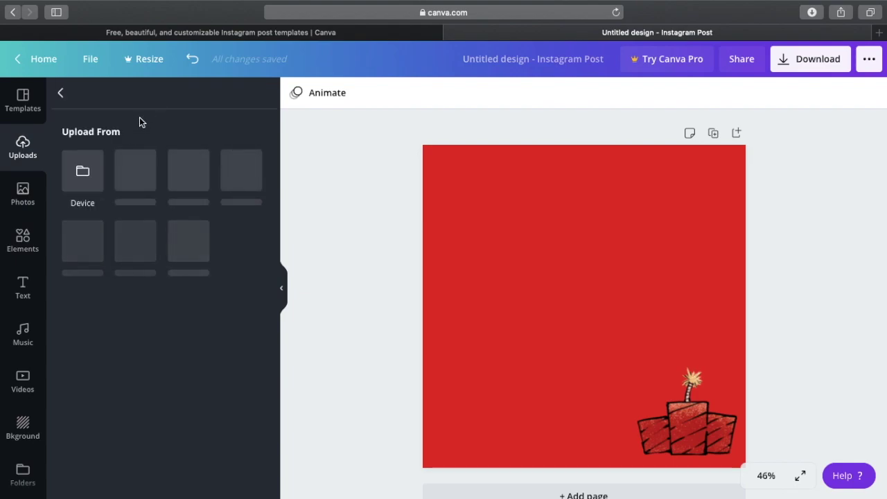
left_click(89, 175)
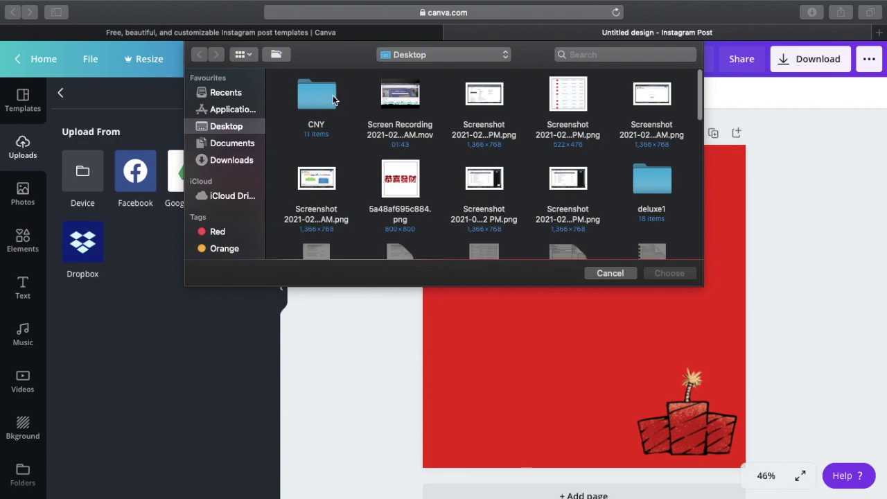
double_click(318, 96)
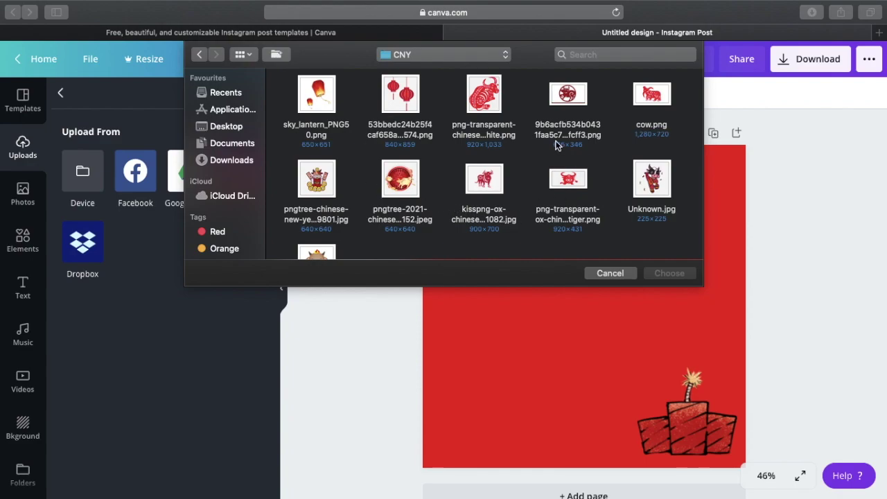
scroll(437, 184, "down", 1)
scroll(438, 184, "up", 1)
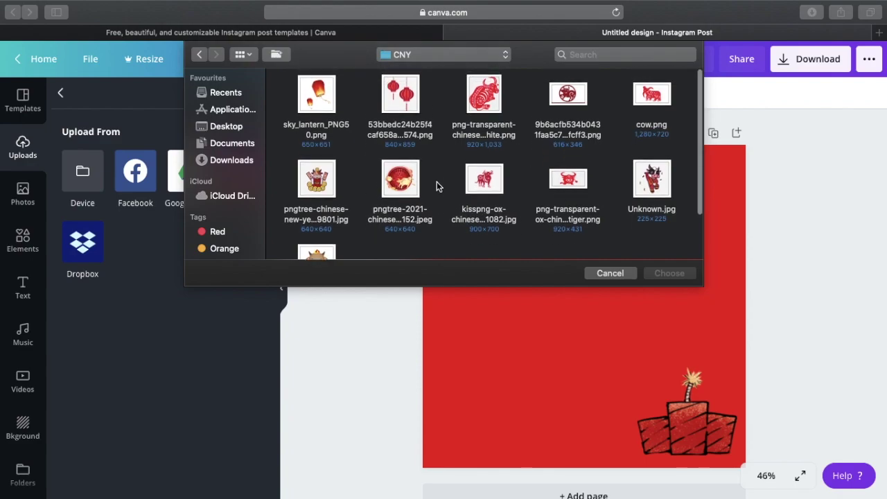
double_click(573, 90)
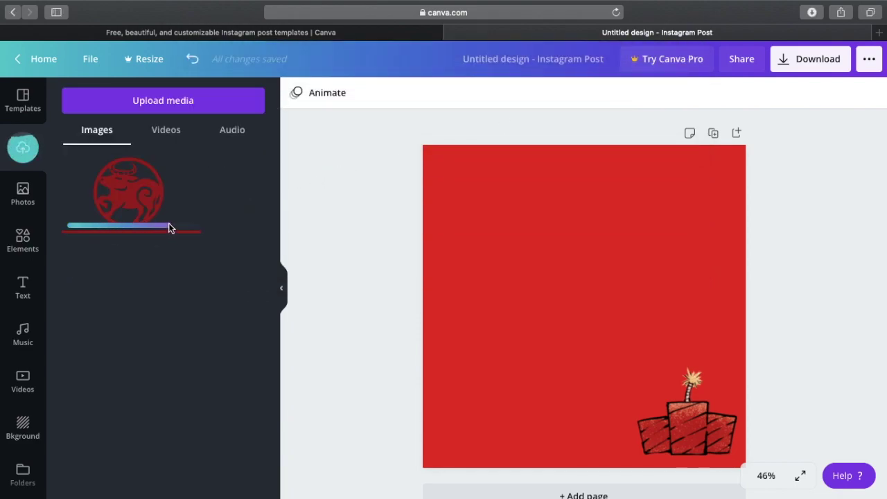
Place the uploaded ox emblem near the top of the red page, centred horizontally.
left_click_drag(123, 198, 577, 216)
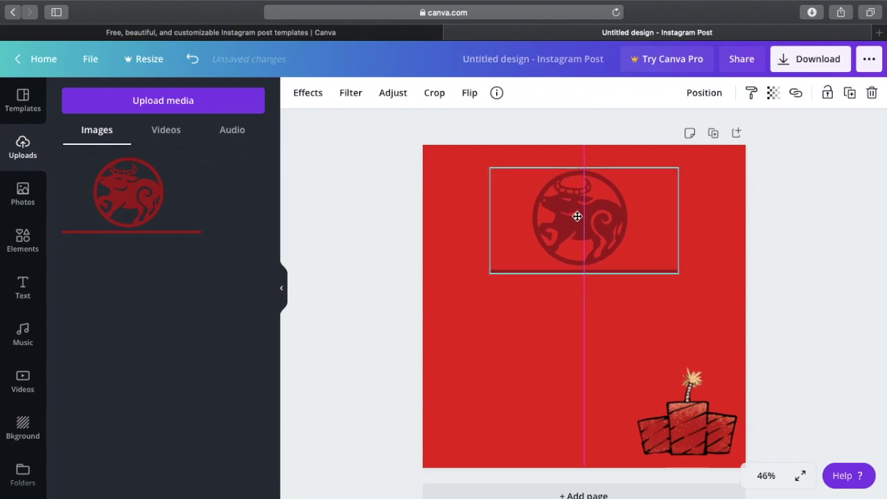
mouse_move(577, 216)
left_mouse_down()
mouse_move(597, 219)
mouse_move(570, 218)
left_mouse_up()
left_click(544, 339)
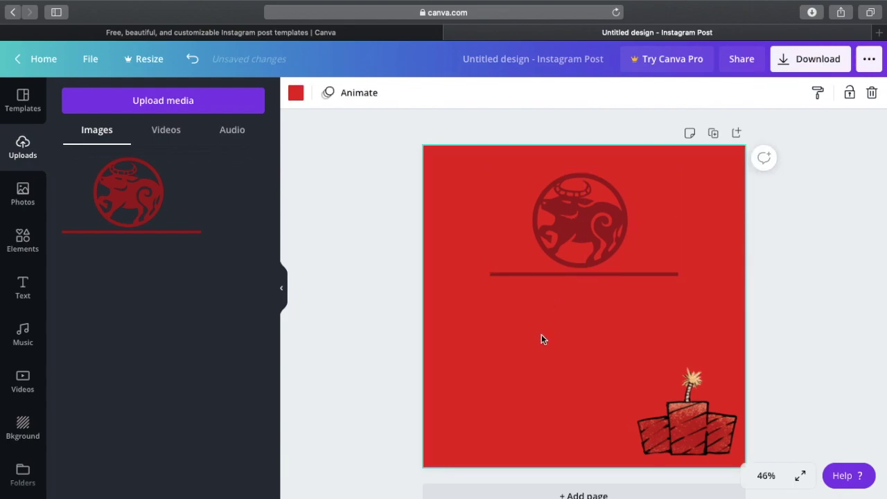
left_click(172, 105)
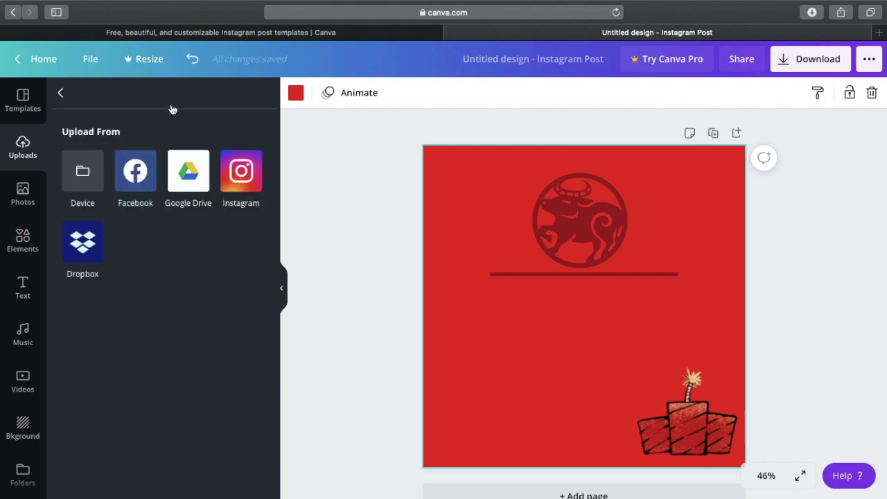
left_click(79, 172)
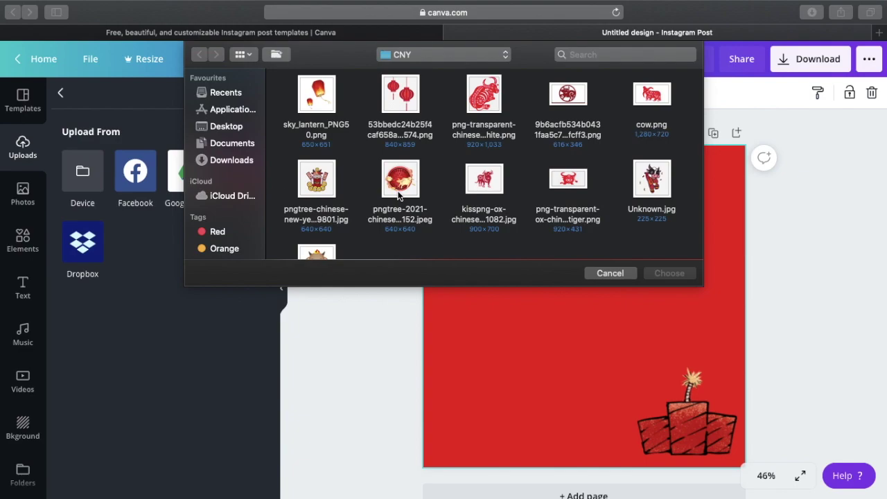
scroll(399, 196, "down", 2)
scroll(399, 196, "up", 2)
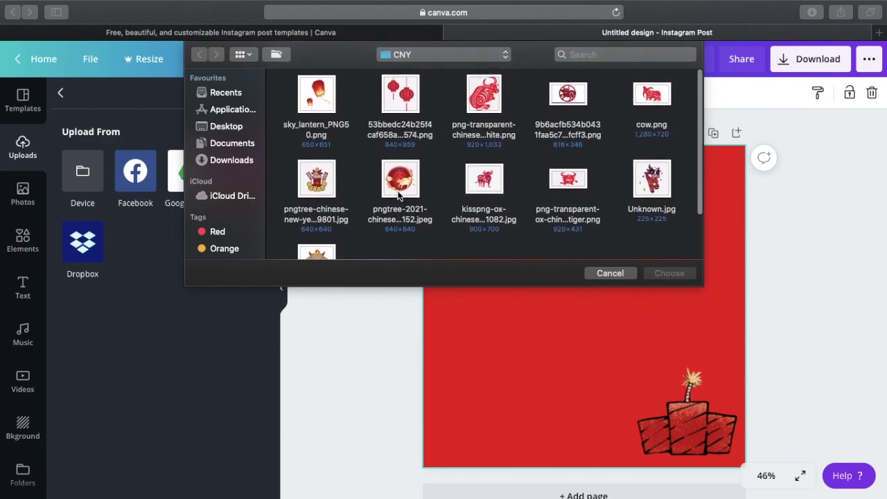
left_click(610, 273)
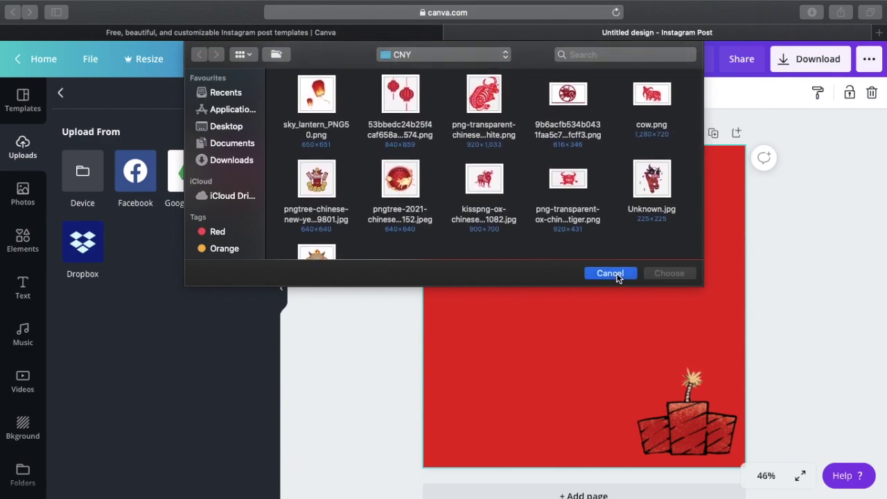
Move the browser window aside to expose the desktop and drop 5a48af695c884.png onto the page below the ox emblem.
mouse_move(277, 3)
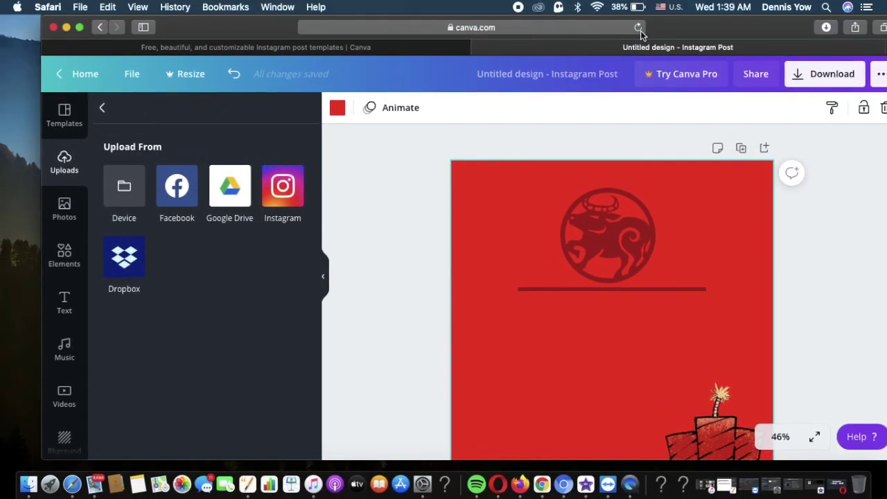
left_click_drag(641, 30, 441, 28)
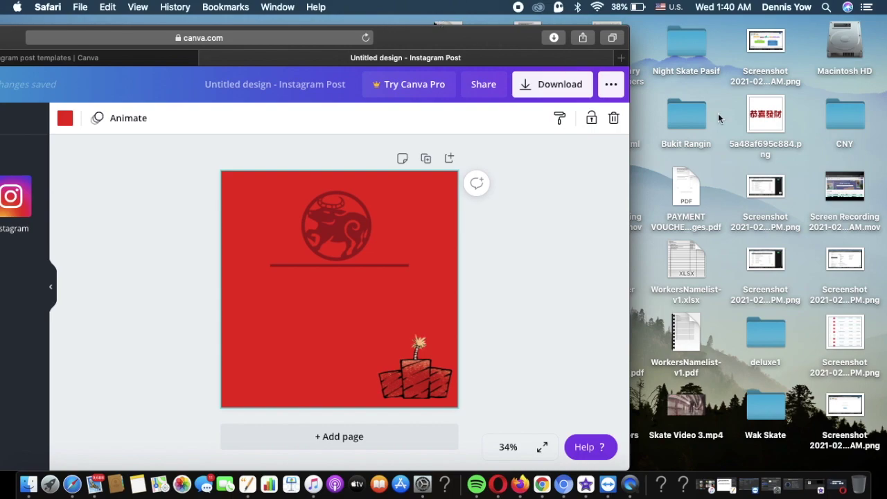
left_click_drag(767, 119, 334, 297)
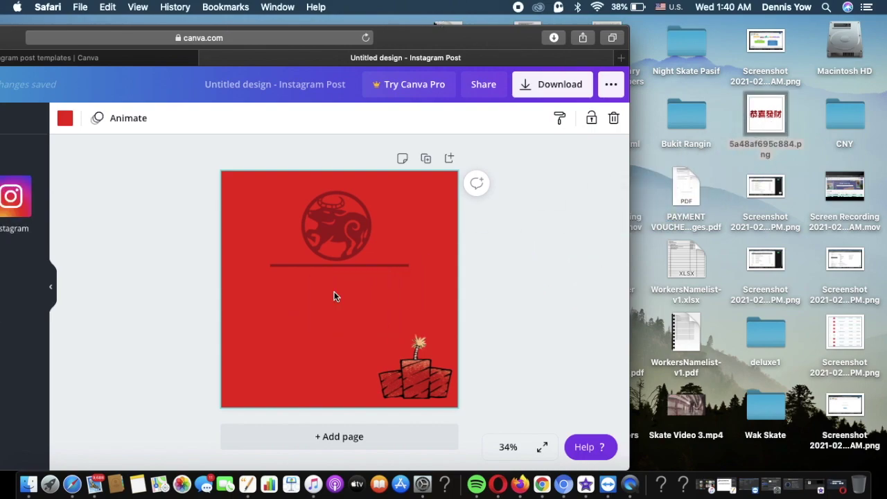
Bring the browser window back into view and position the Chinese greeting image just below the horizontal line, centred on the page.
left_click_drag(412, 38, 659, 38)
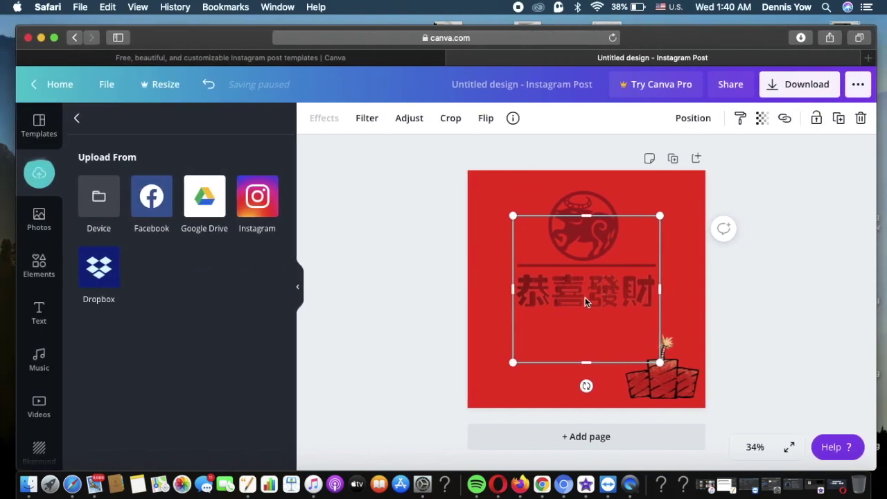
left_click(685, 283)
left_click(601, 285)
mouse_move(600, 289)
left_mouse_down()
mouse_move(616, 291)
mouse_move(602, 290)
left_mouse_up()
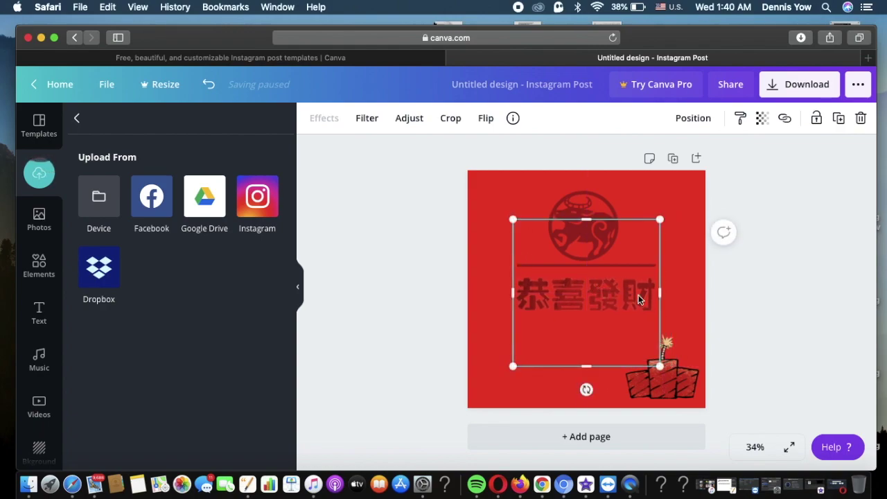
left_click(717, 294)
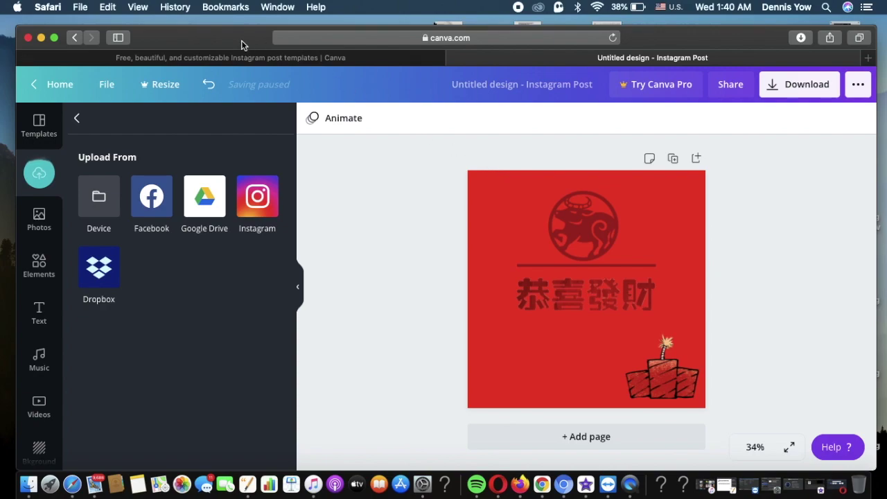
Switch the browser to full screen and add the orange neon "NOW SHOWING" font combination to the lower part of the page.
left_click_drag(242, 41, 261, 40)
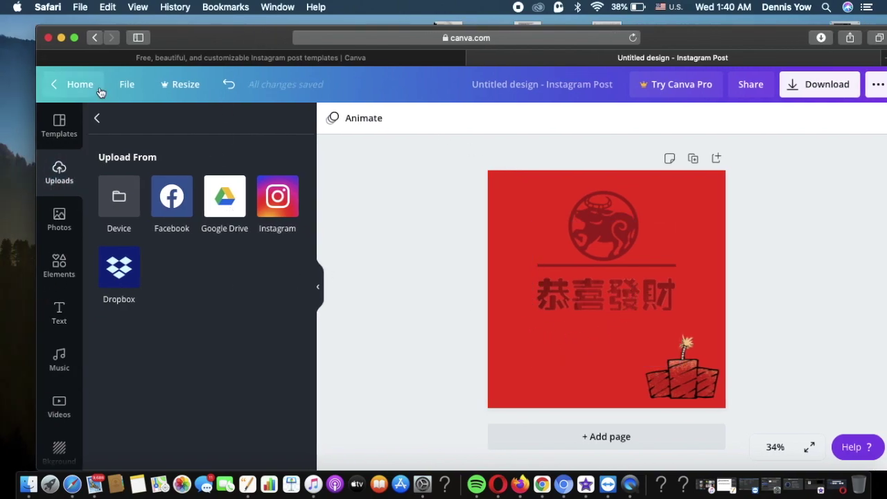
left_click(74, 38)
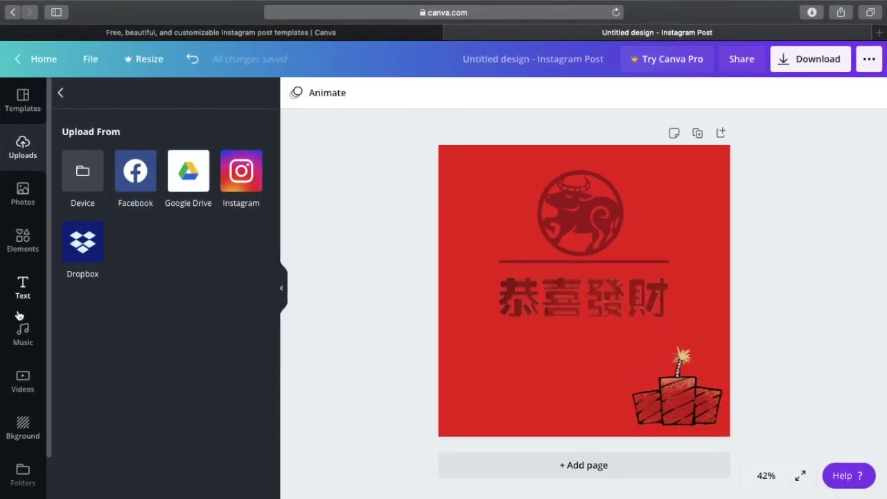
left_click(26, 289)
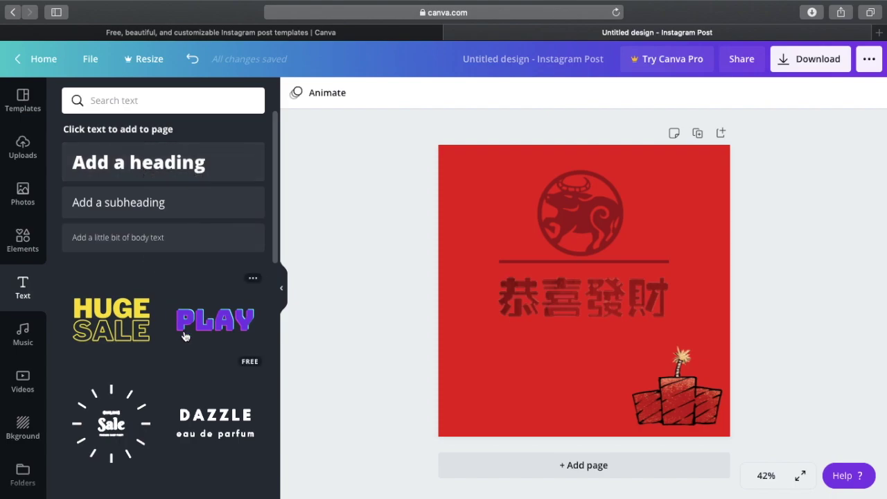
scroll(186, 336, "down", 3)
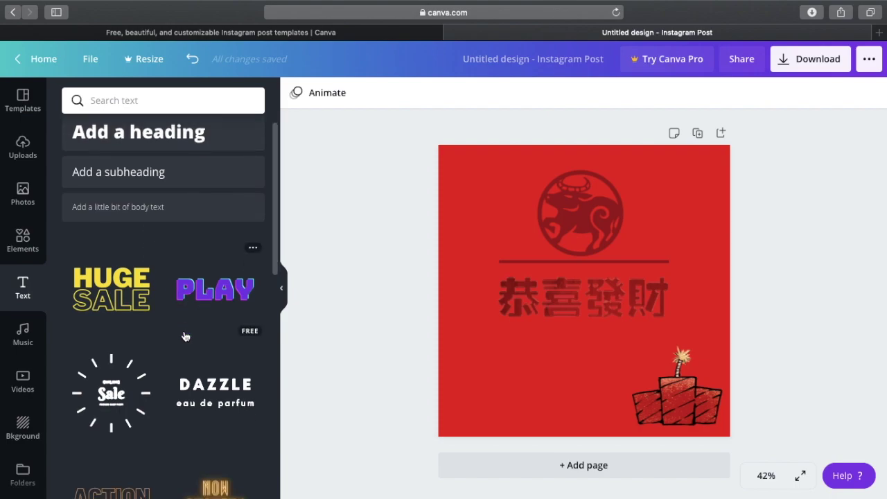
scroll(208, 424, "down", 3)
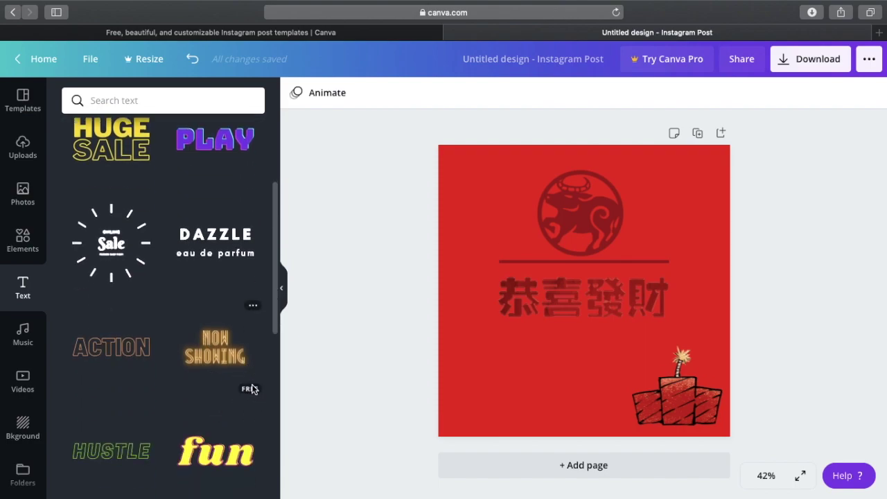
left_click_drag(222, 352, 535, 321)
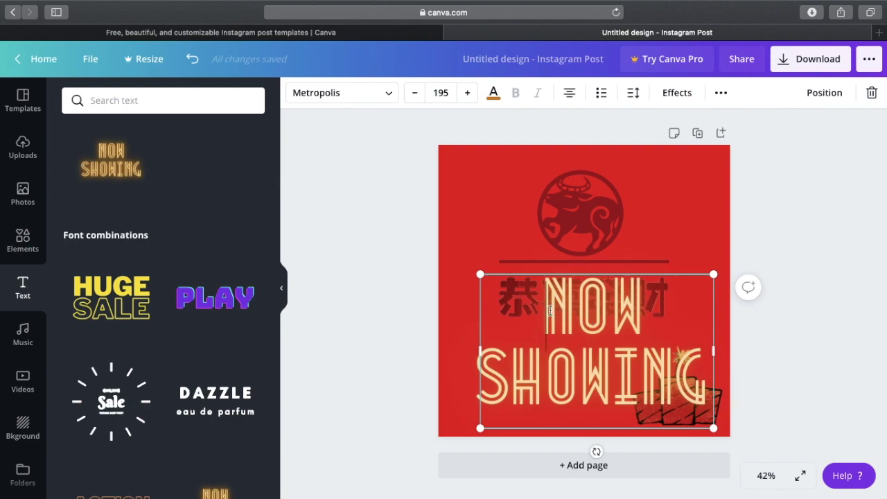
Replace the neon text's wording with "HAPPY CHINESE NEW YEAR".
triple_click(560, 311)
left_click(550, 311)
left_click_drag(550, 311, 670, 369)
type("HAPPY")
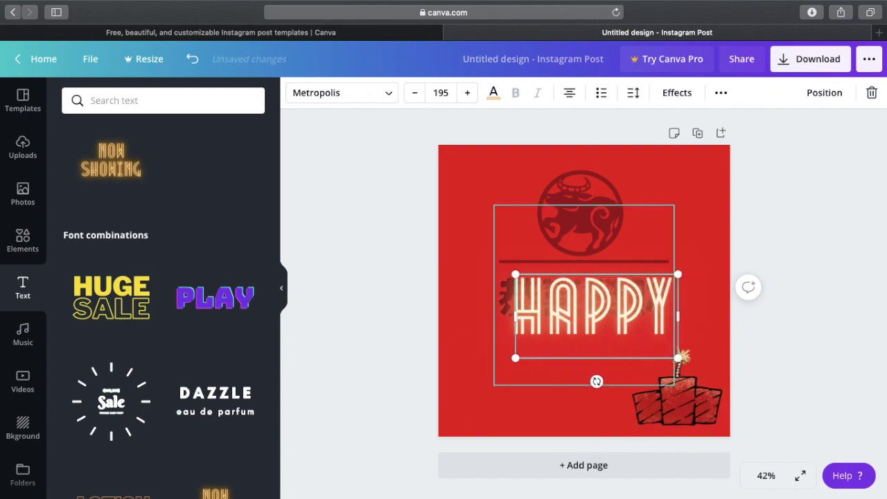
type(" CHINESE")
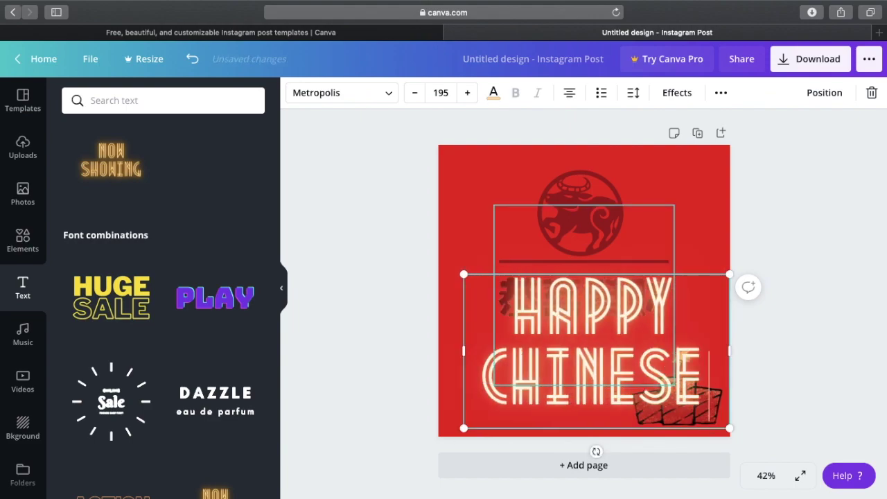
type(" NEW YEAR")
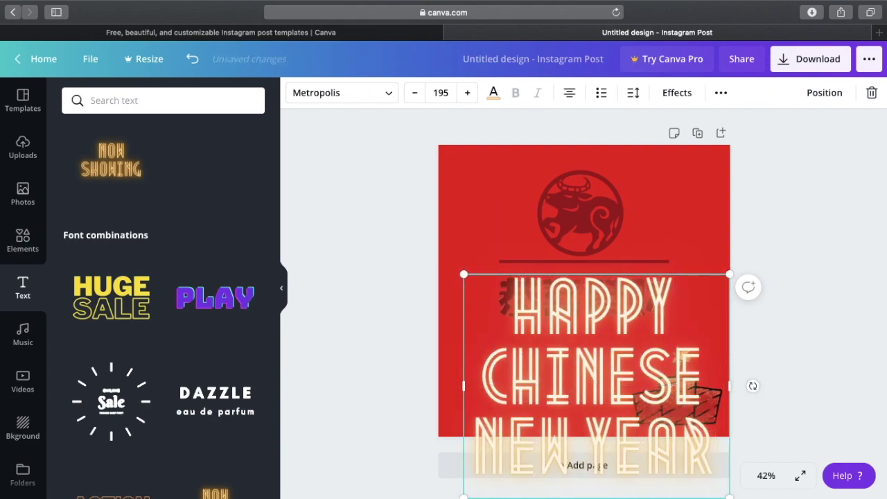
Scale the neon greeting down to font size 85.2 and centre it below the Chinese characters.
scroll(746, 284, "down", 1)
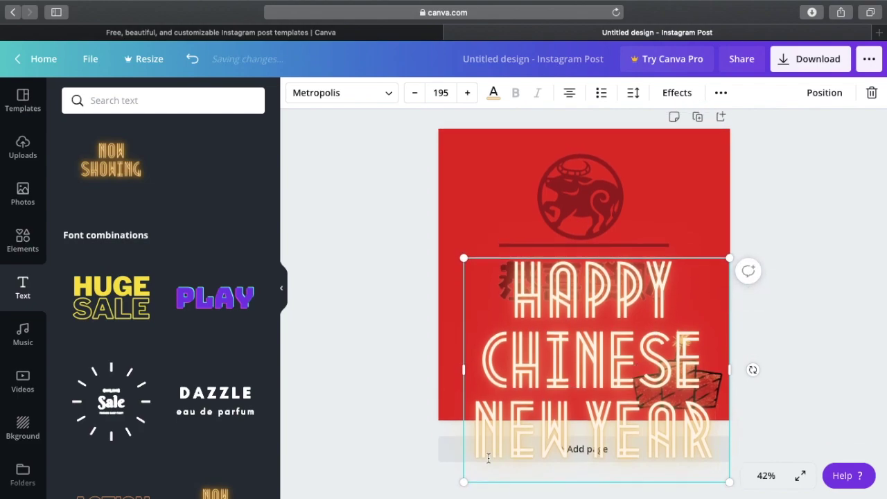
left_click_drag(730, 260, 617, 358)
double_click(567, 355)
left_click_drag(497, 400, 544, 326)
left_click(411, 385)
left_click_drag(658, 319, 627, 345)
left_click_drag(566, 378, 584, 362)
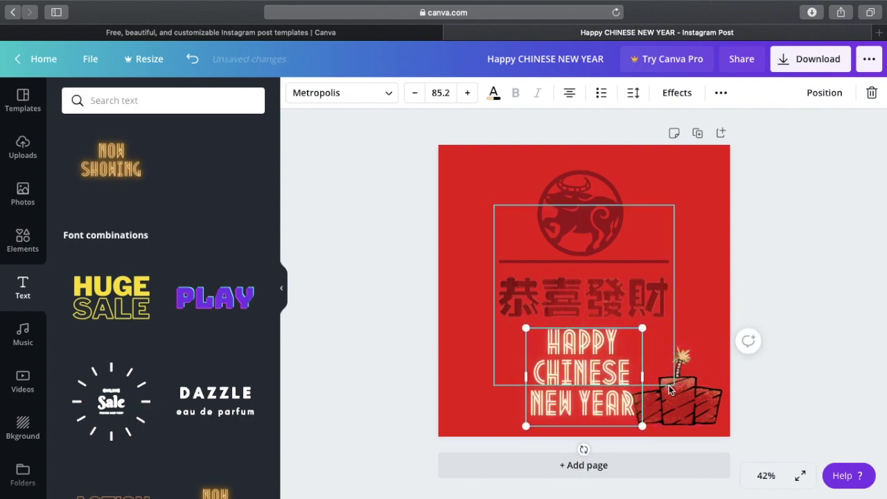
Shift the firecrackers sideways to the page's right edge, clear of the neon greeting.
left_click_drag(673, 391, 684, 389)
left_click(688, 243)
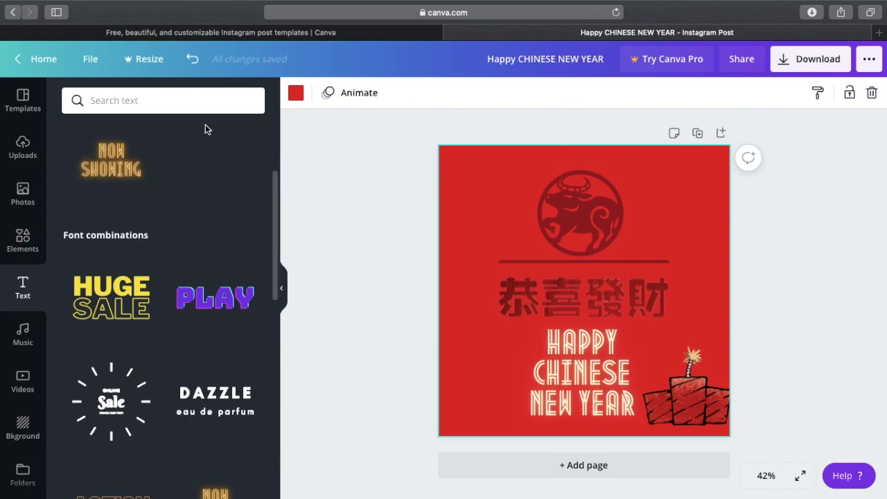
Search the photo library for "lantern".
left_click(148, 103)
type("lantern")
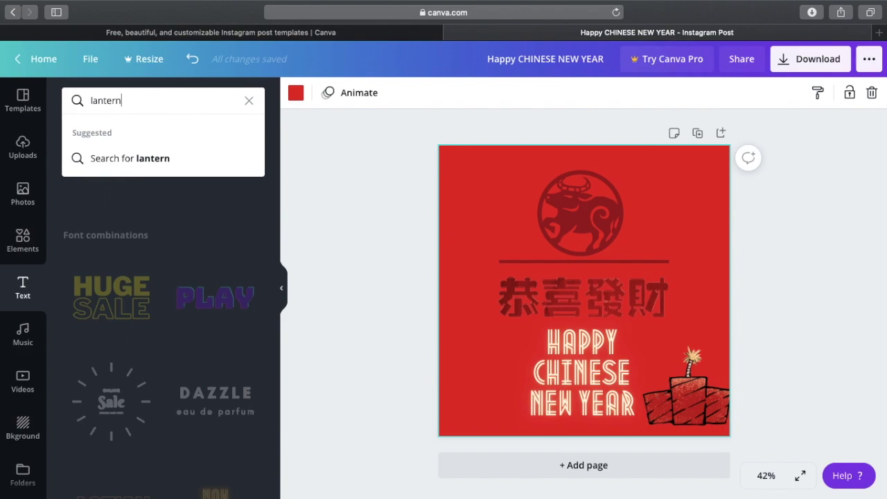
left_click(34, 190)
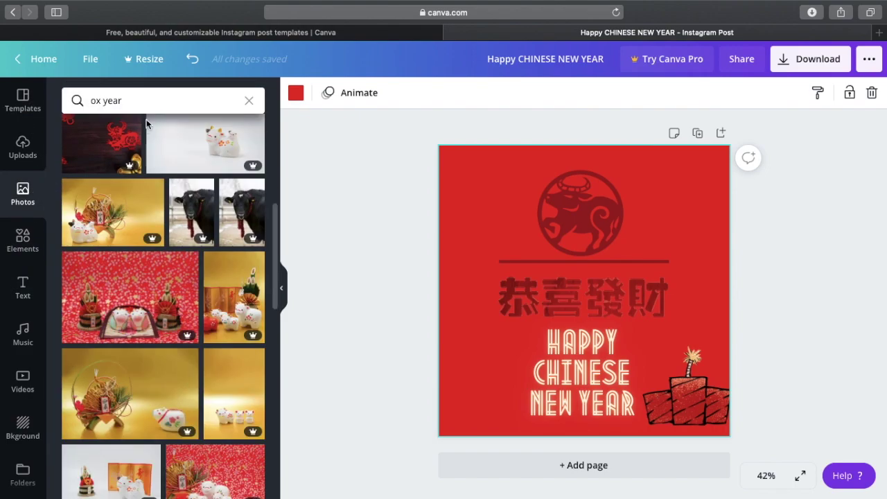
left_click(146, 103)
type("len")
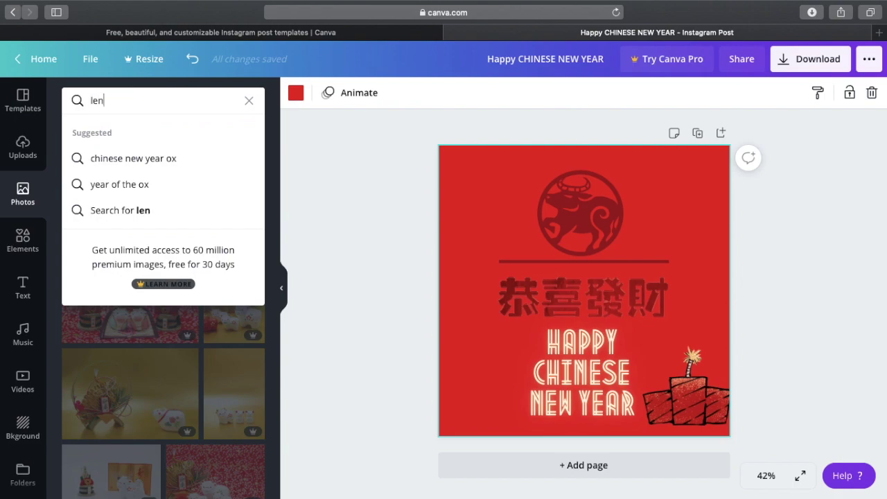
type("tern")
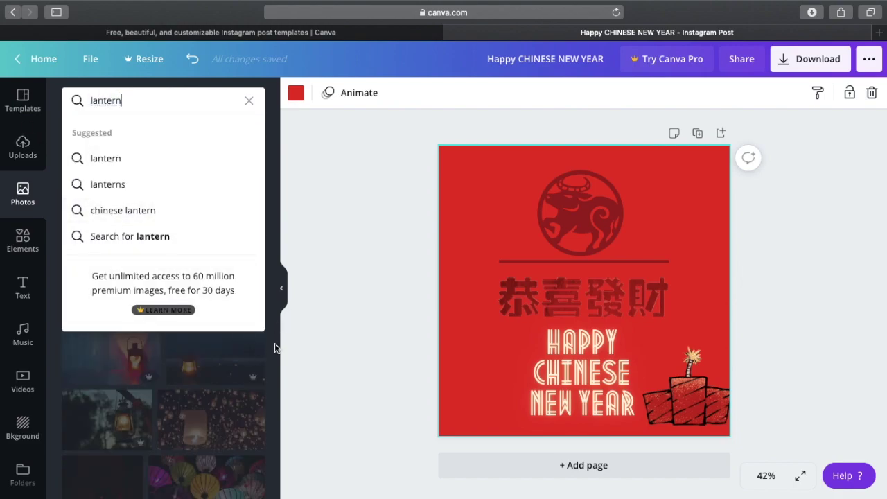
key("Return")
Add the free cut-out of three hanging pink and orange lanterns to the page, scaled down into the upper-right corner.
scroll(212, 355, "down", 5)
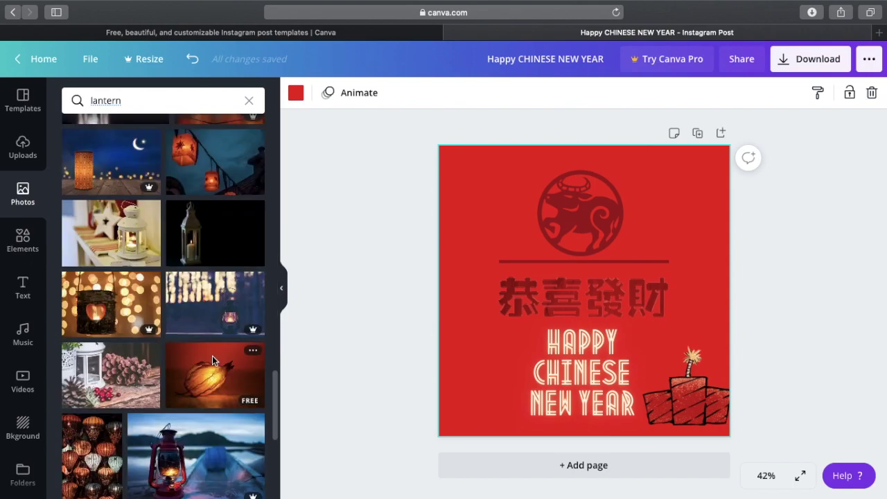
scroll(212, 356, "down", 5)
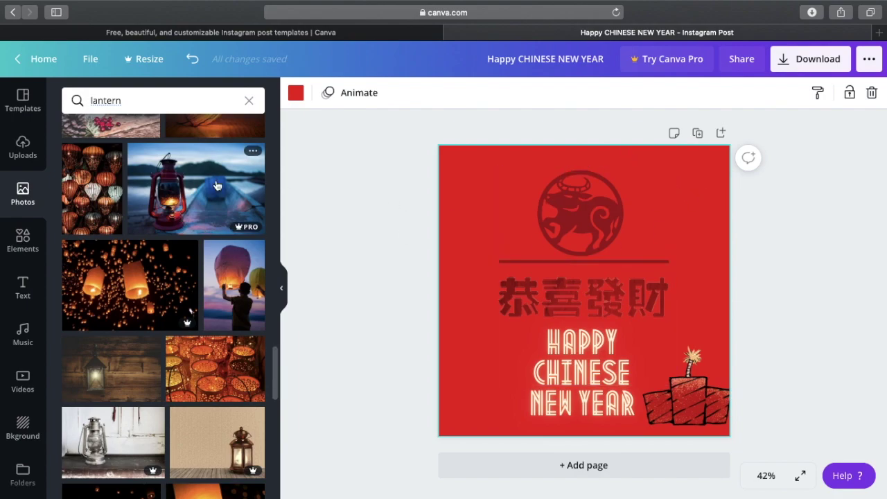
scroll(216, 186, "down", 5)
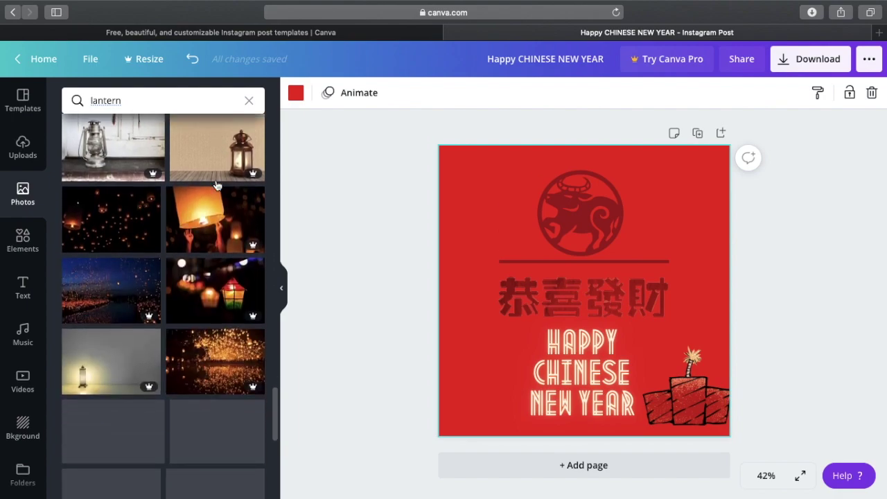
scroll(216, 185, "down", 8)
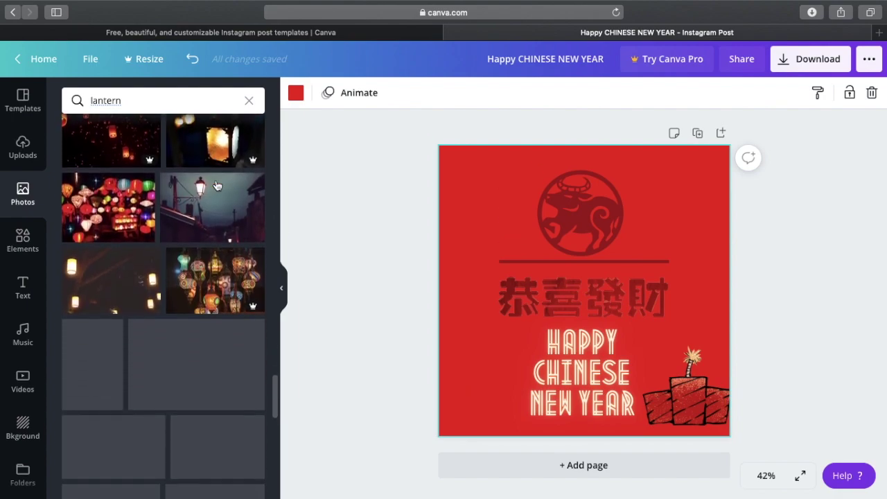
scroll(216, 185, "down", 10)
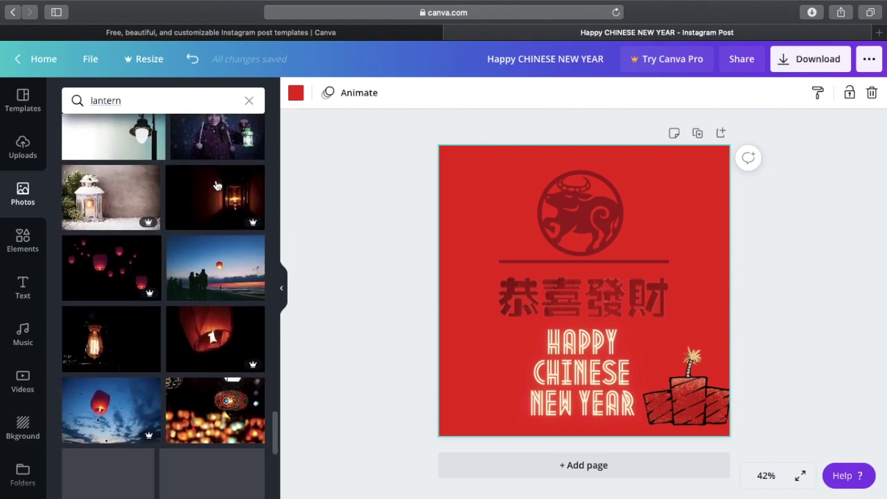
scroll(216, 185, "down", 5)
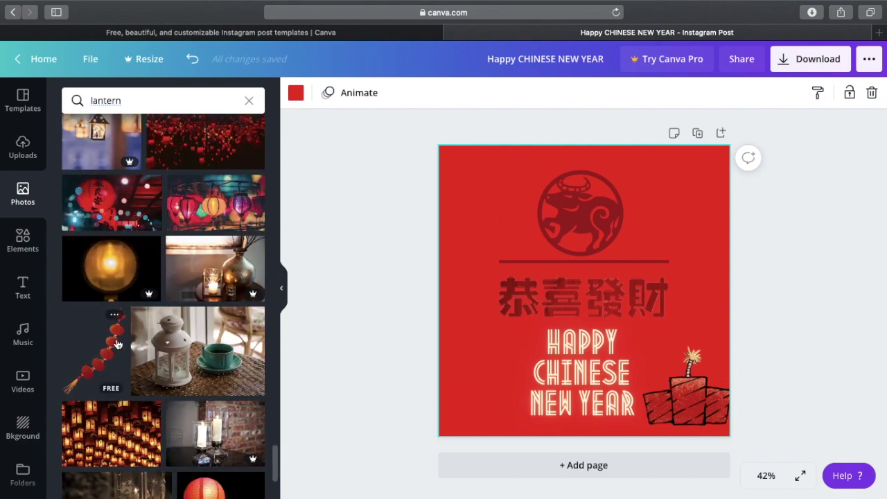
scroll(114, 340, "down", 6)
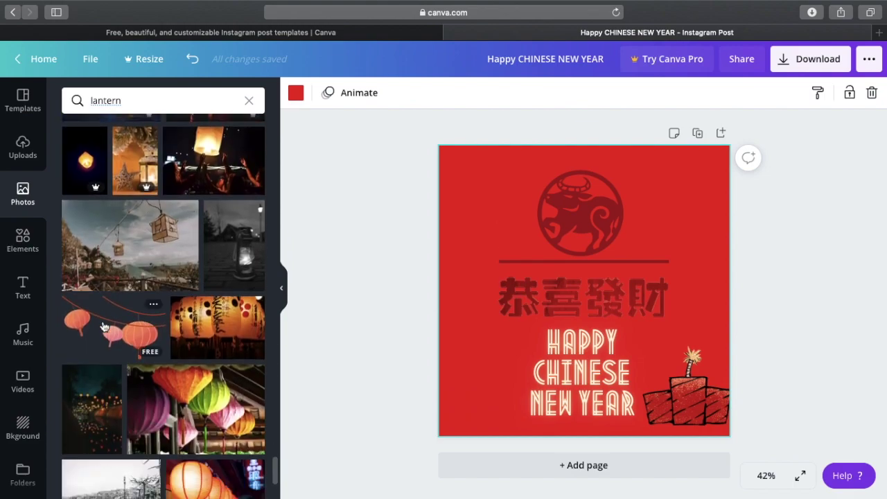
left_click_drag(104, 327, 690, 214)
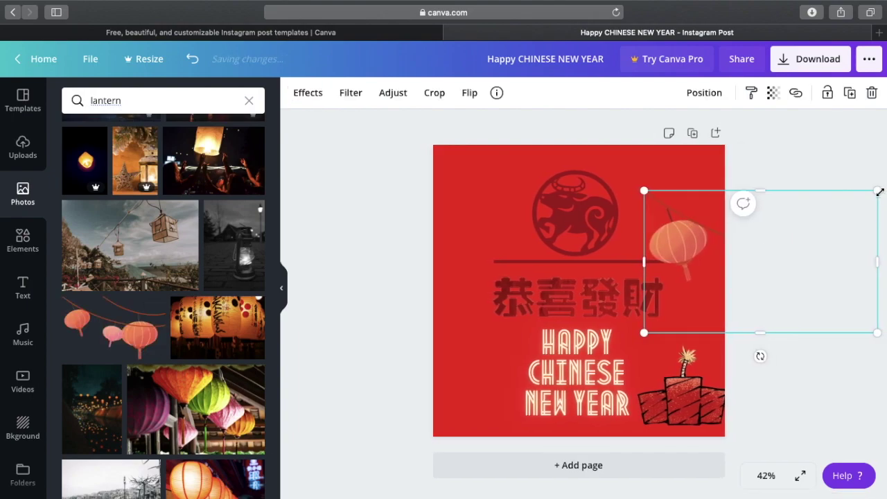
left_click_drag(873, 192, 621, 180)
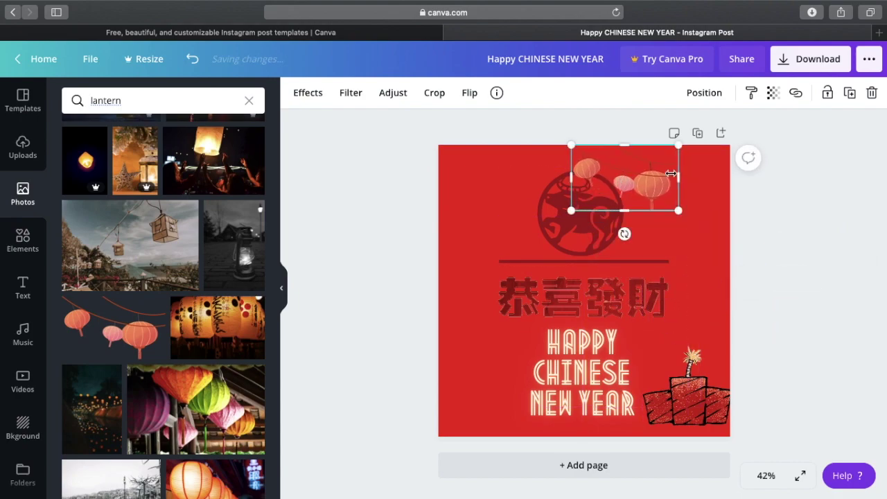
mouse_move(678, 174)
left_mouse_down()
mouse_move(726, 176)
mouse_move(668, 192)
mouse_move(667, 181)
left_mouse_up()
left_click(700, 280)
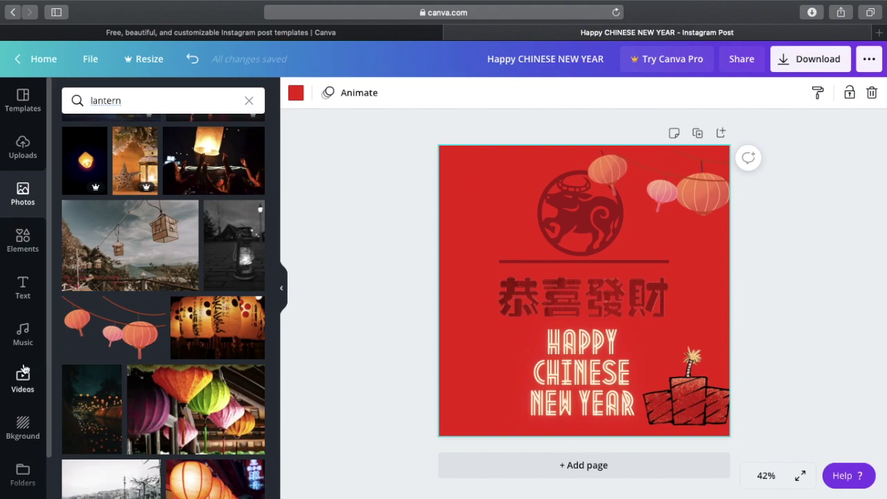
Add a solid line near the top of the page and stretch it across the full page width.
scroll(25, 312, "down", 1)
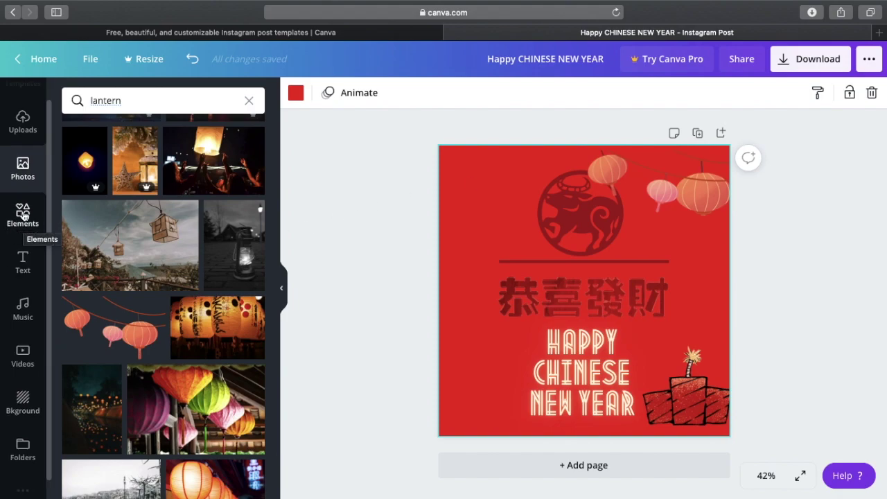
left_click(22, 216)
left_click_drag(89, 301, 450, 176)
left_click_drag(653, 158, 728, 155)
left_click_drag(492, 154, 438, 155)
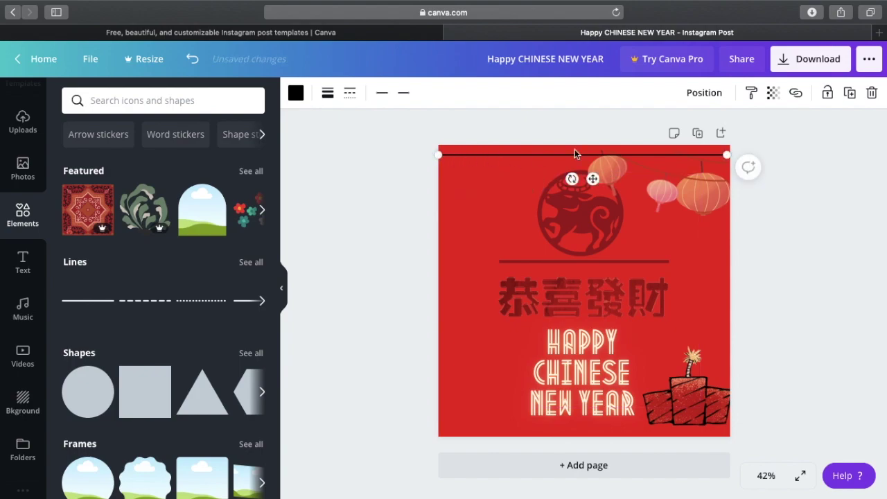
left_click_drag(728, 154, 730, 154)
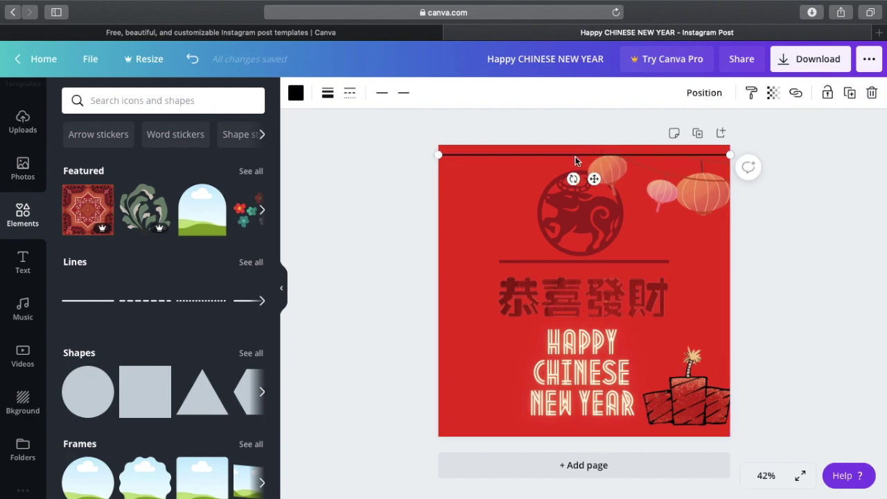
Recolour the line near the top of the page to the default yellow.
left_click(296, 92)
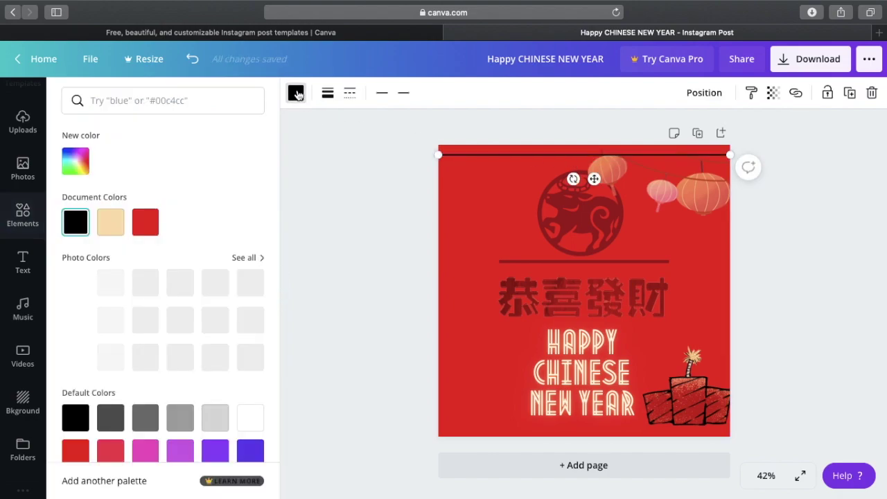
scroll(160, 361, "down", 3)
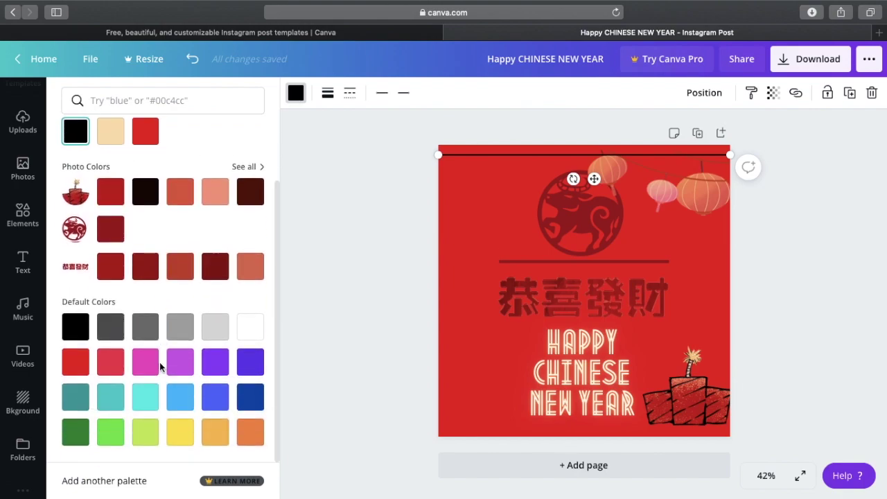
left_click(181, 432)
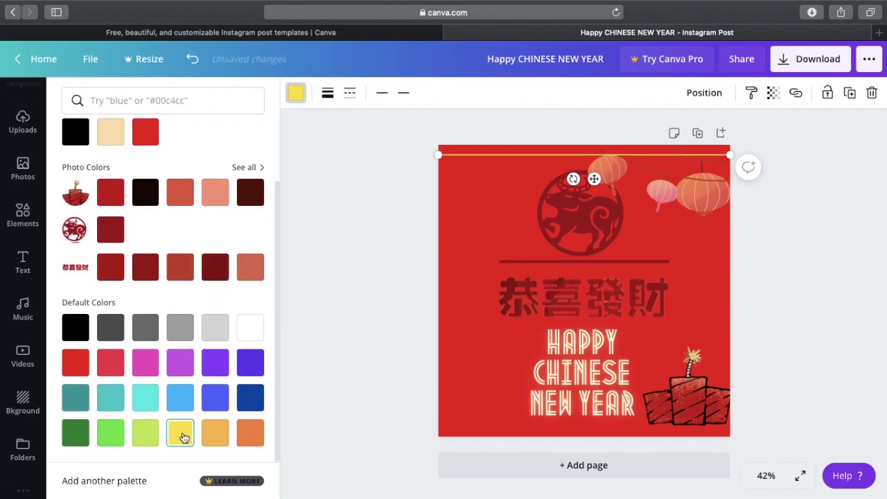
Duplicate the yellow line near the top of the page and place the copy near the bottom edge, spanning the full width.
left_click(462, 152)
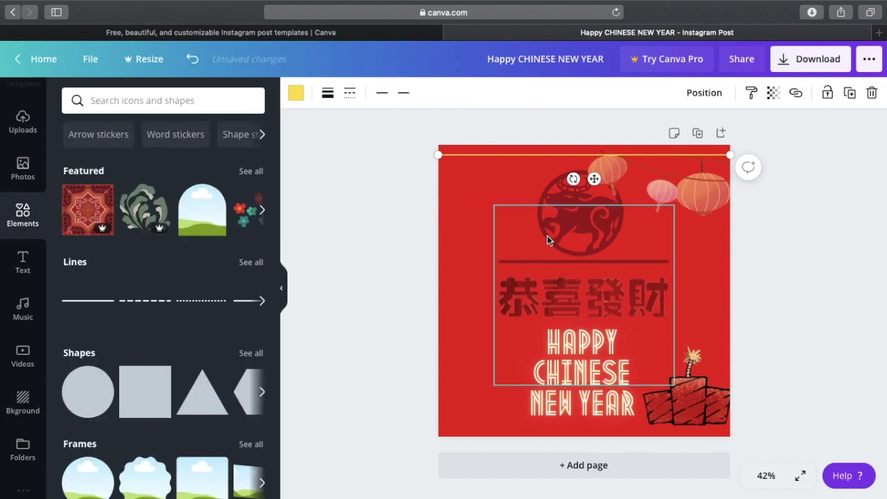
right_click(455, 154)
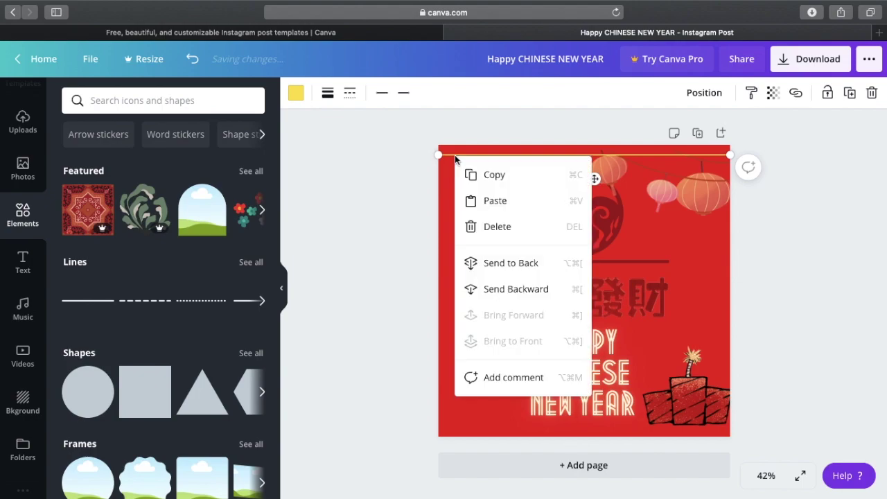
left_click(485, 177)
right_click(460, 352)
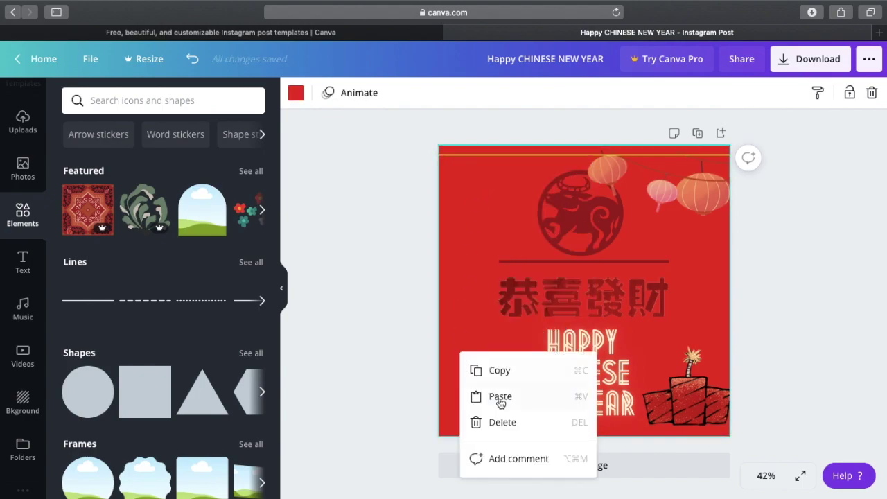
left_click(501, 400)
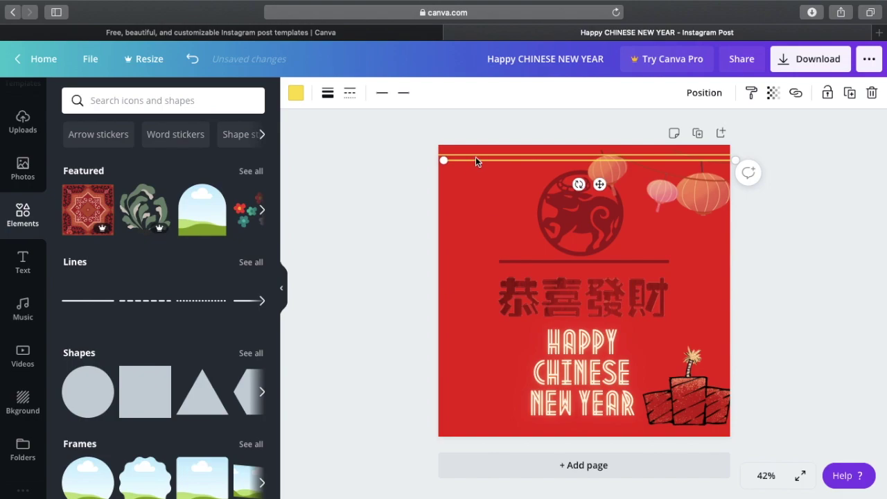
left_click_drag(476, 161, 471, 430)
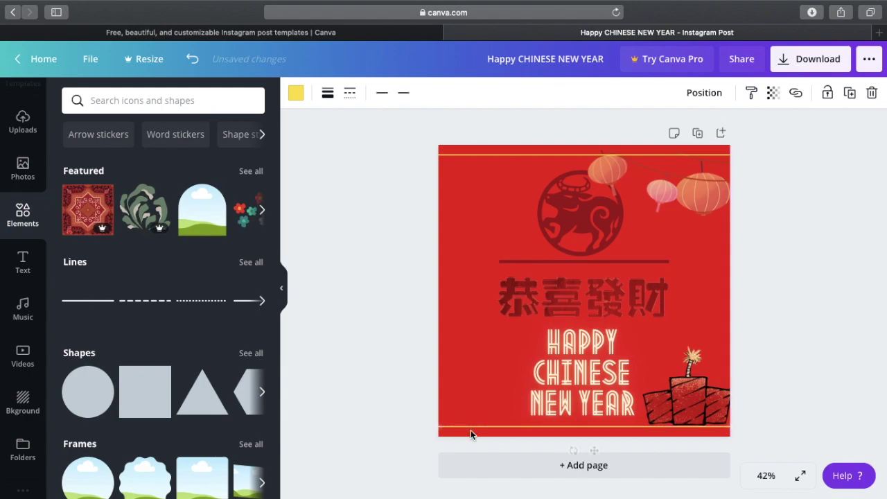
Move the upper yellow line closer to the top edge of the page.
left_click(748, 347)
left_click(490, 154)
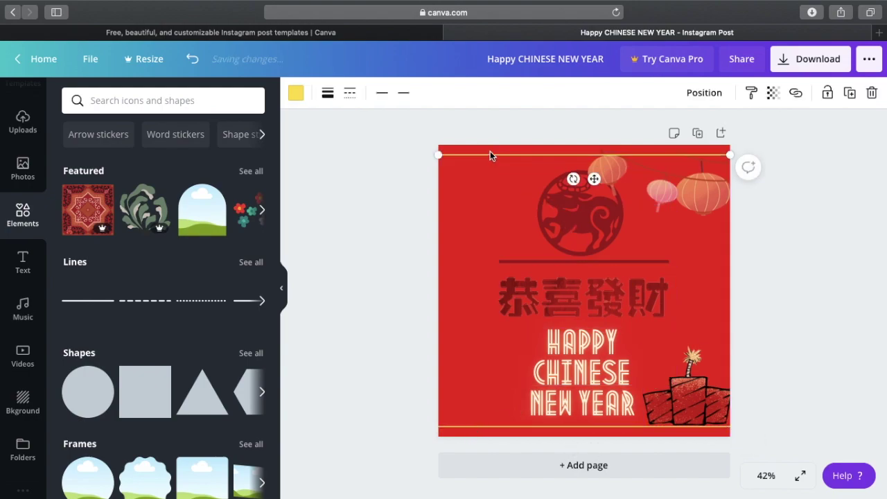
left_click(435, 344)
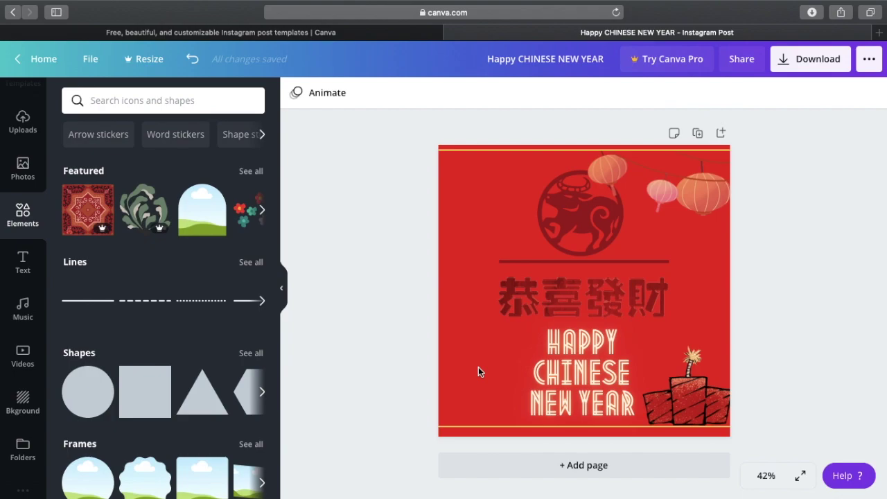
Add the DOS logo screenshot from the desktop to the page, scaled down into the lower-left corner just above the yellow line.
key("ctrl+super+f")
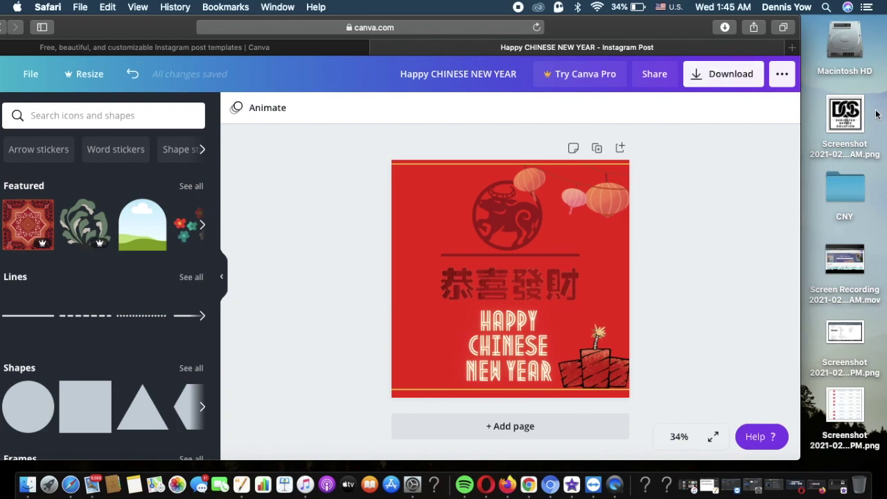
left_click_drag(850, 115, 438, 316)
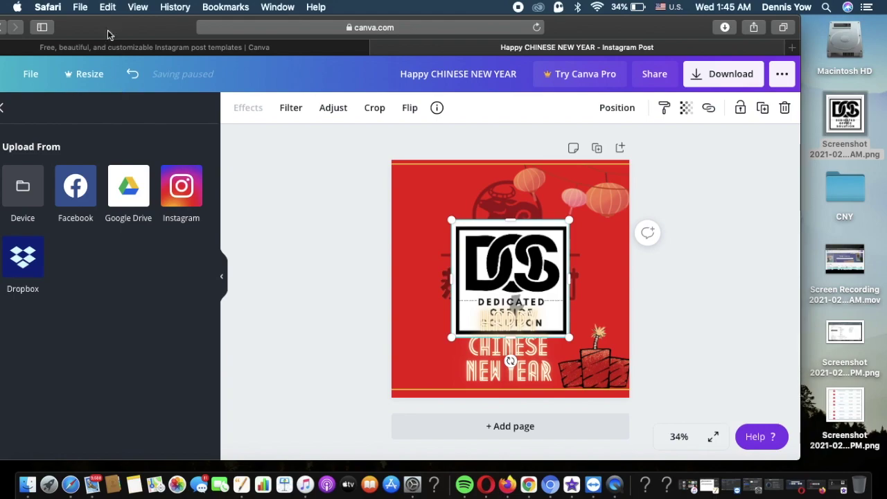
left_click_drag(109, 27, 189, 28)
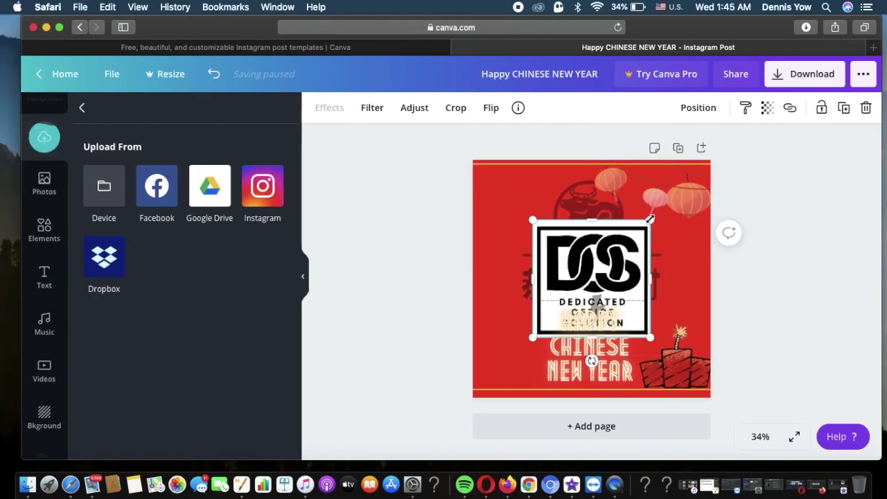
left_click_drag(647, 221, 494, 357)
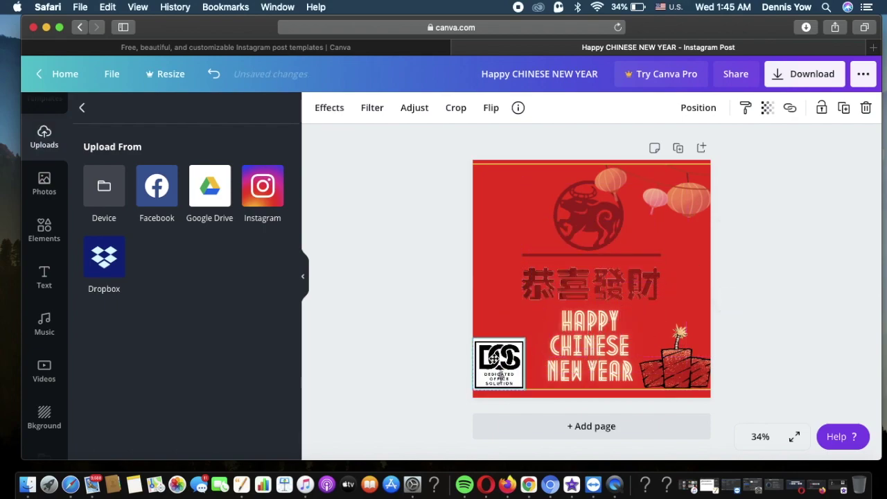
left_click_drag(494, 356, 497, 359)
left_click(507, 316)
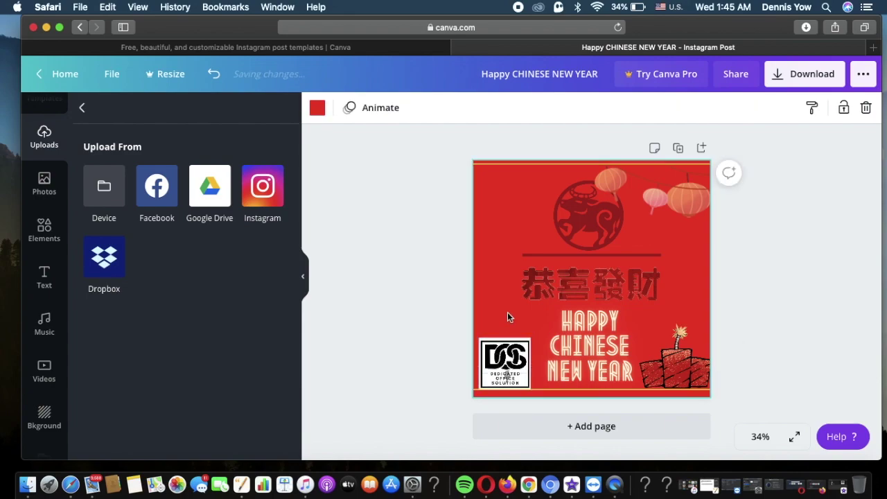
Set the DOS logo's transparency to 61.
left_click(515, 366)
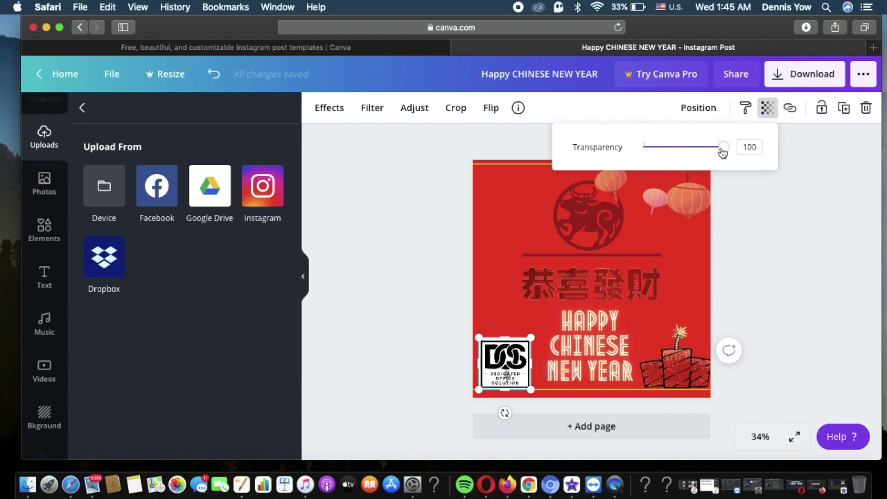
left_click_drag(719, 150, 693, 156)
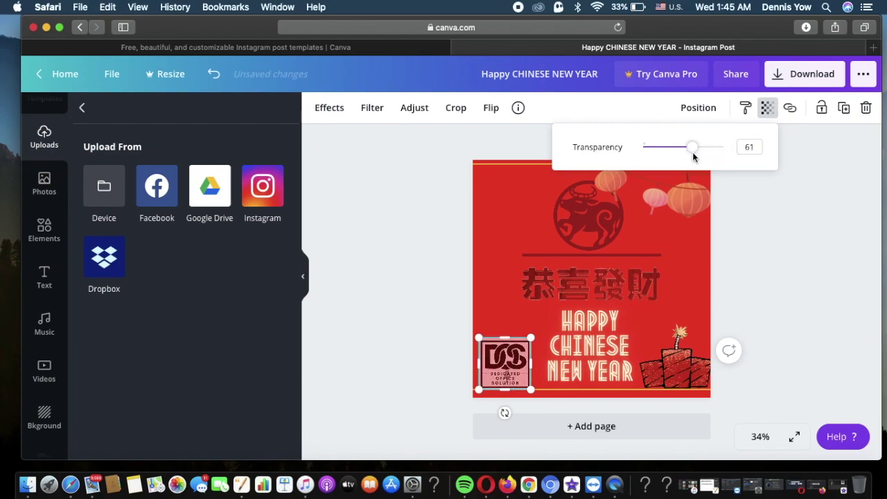
left_click(780, 289)
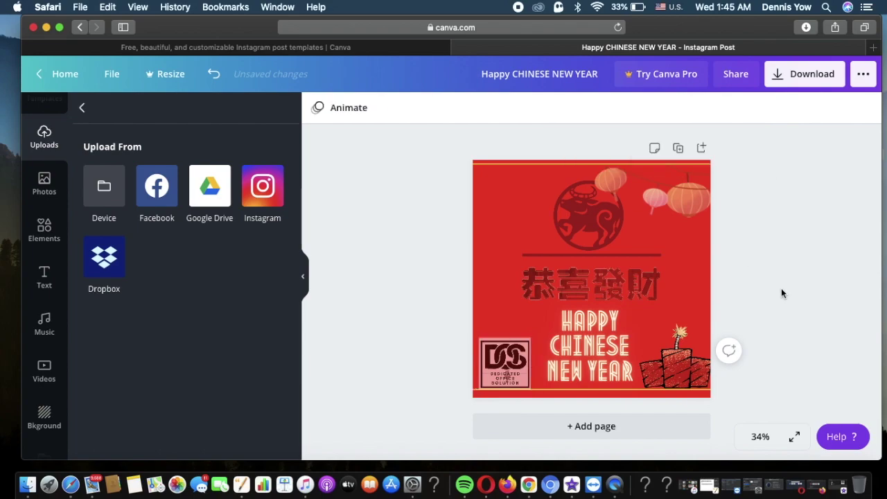
Try the DOS logo lower, overlapping the bottom yellow line, and move it back to just above the line.
left_click(511, 363)
key("Down")
key("Down")
key("Down")
key("Down")
key("Down")
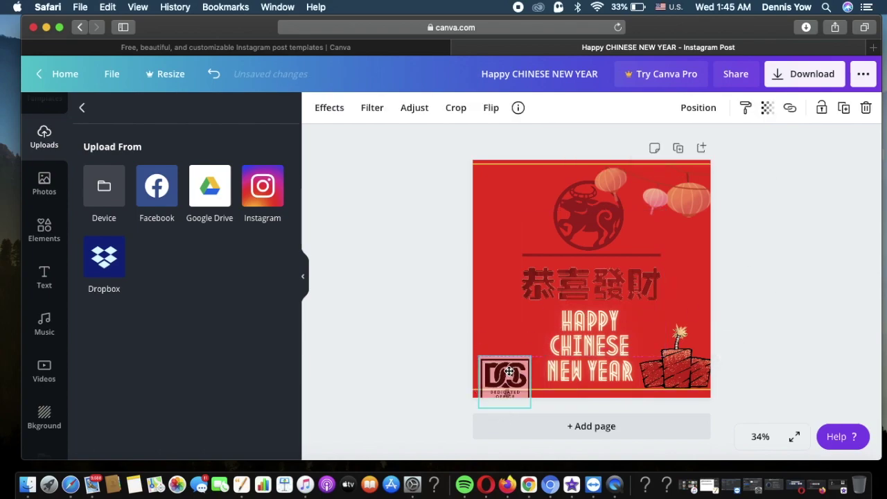
left_click(507, 336)
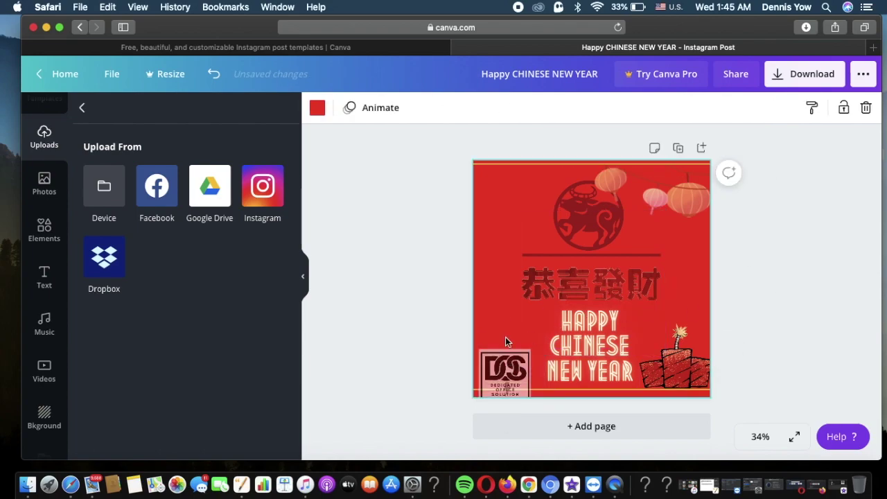
left_click_drag(511, 372, 511, 359)
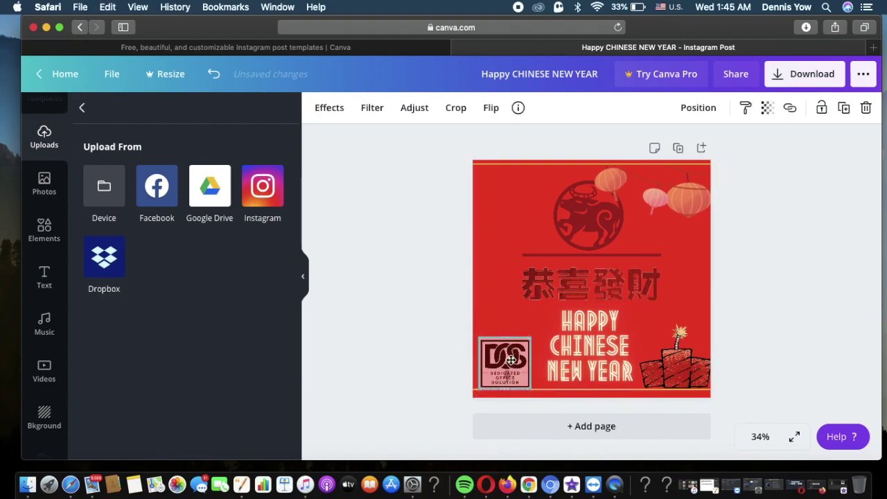
Swap the firecrackers and the DOS logo, placing the logo in the lower-right corner and the firecrackers in the lower-left corner.
left_click_drag(658, 350, 469, 274)
left_click_drag(501, 362, 680, 362)
left_click(489, 283)
left_click_drag(489, 283, 514, 358)
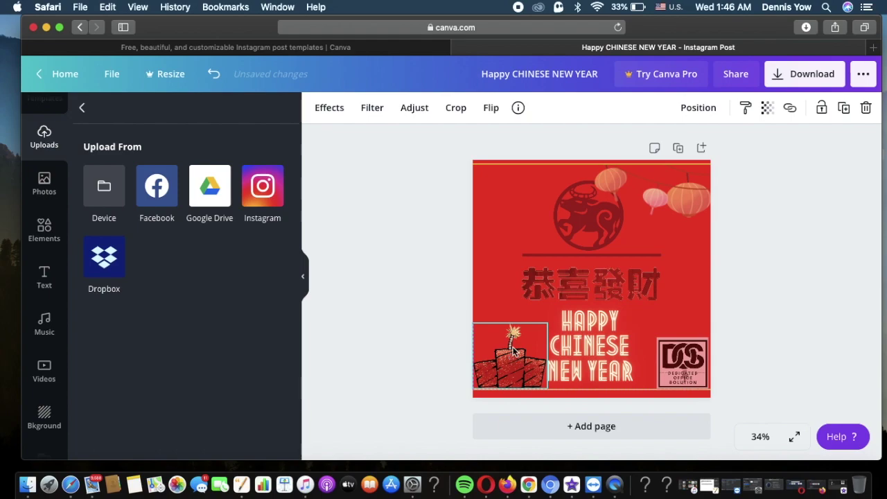
left_click(498, 248)
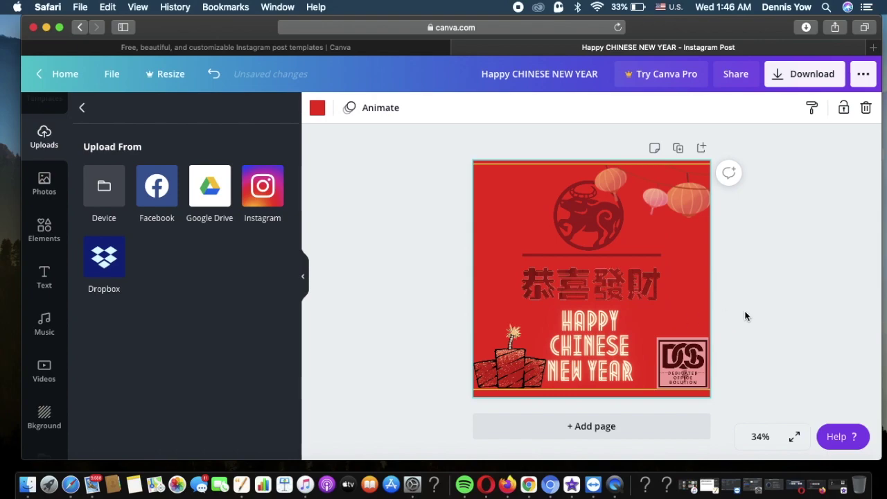
Scale the firecrackers down slightly and position them at the page's left edge, just above the bottom yellow line.
left_click(528, 347)
left_click_drag(544, 327, 519, 363)
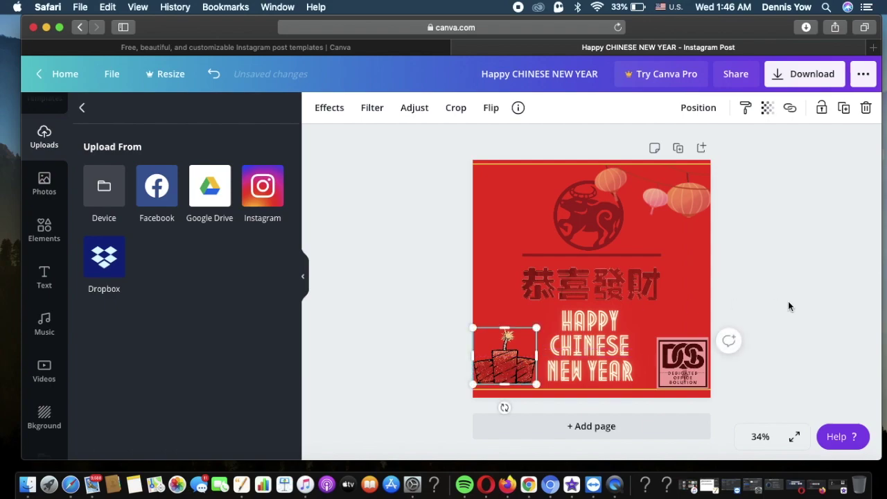
left_click(788, 302)
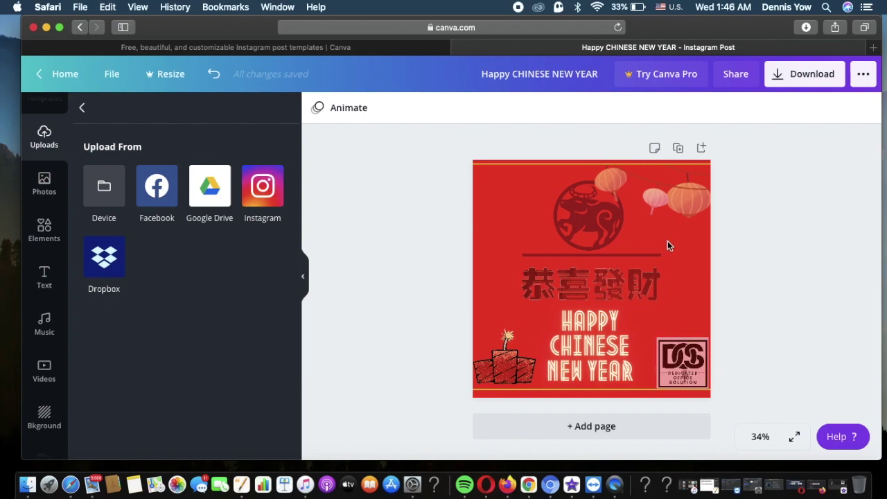
Open the download options for the finished design.
left_click(796, 74)
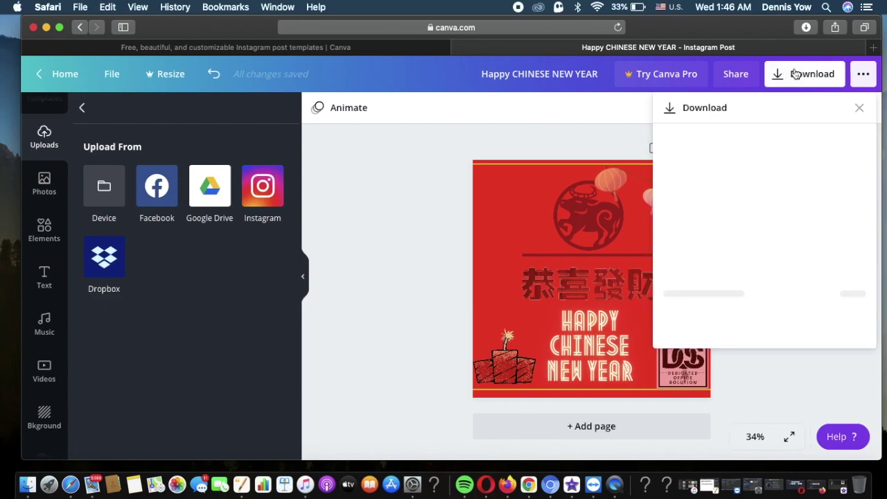